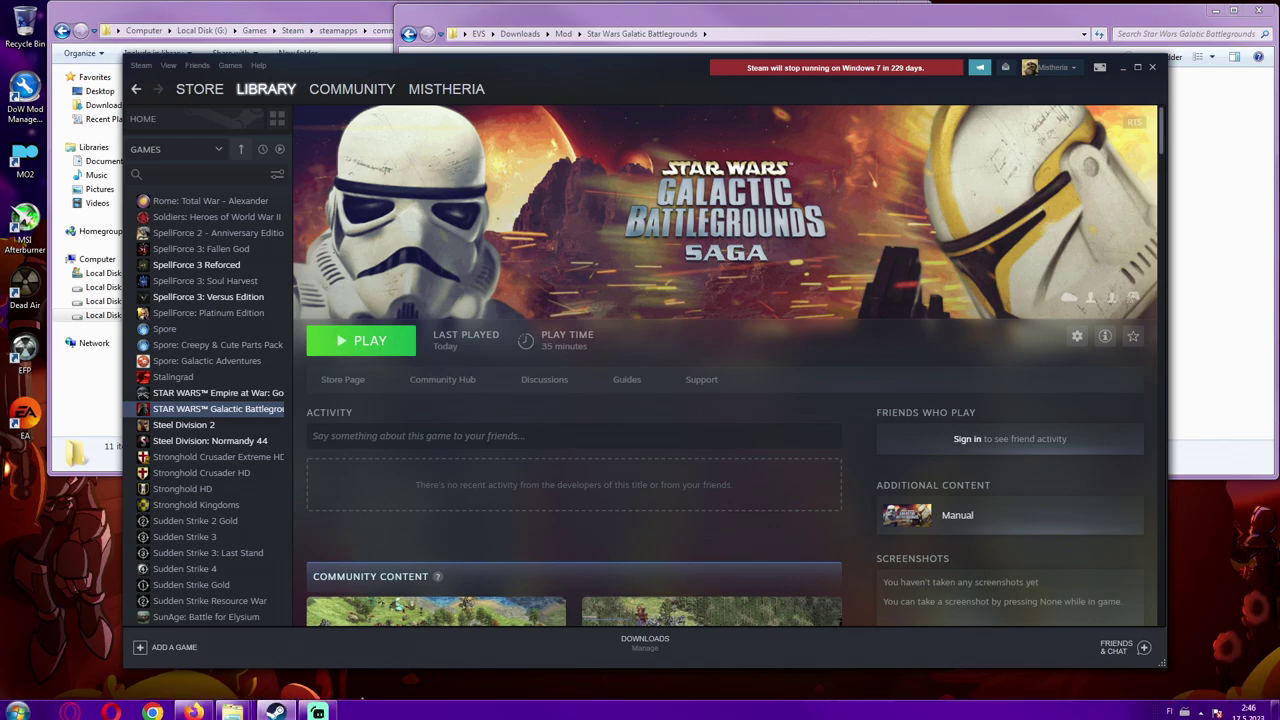
# - Switch to Firefox and review the features, download and installation sections of the Galactic Battlegrounds All-In-One Patch guide
pyautogui.click(200, 708)
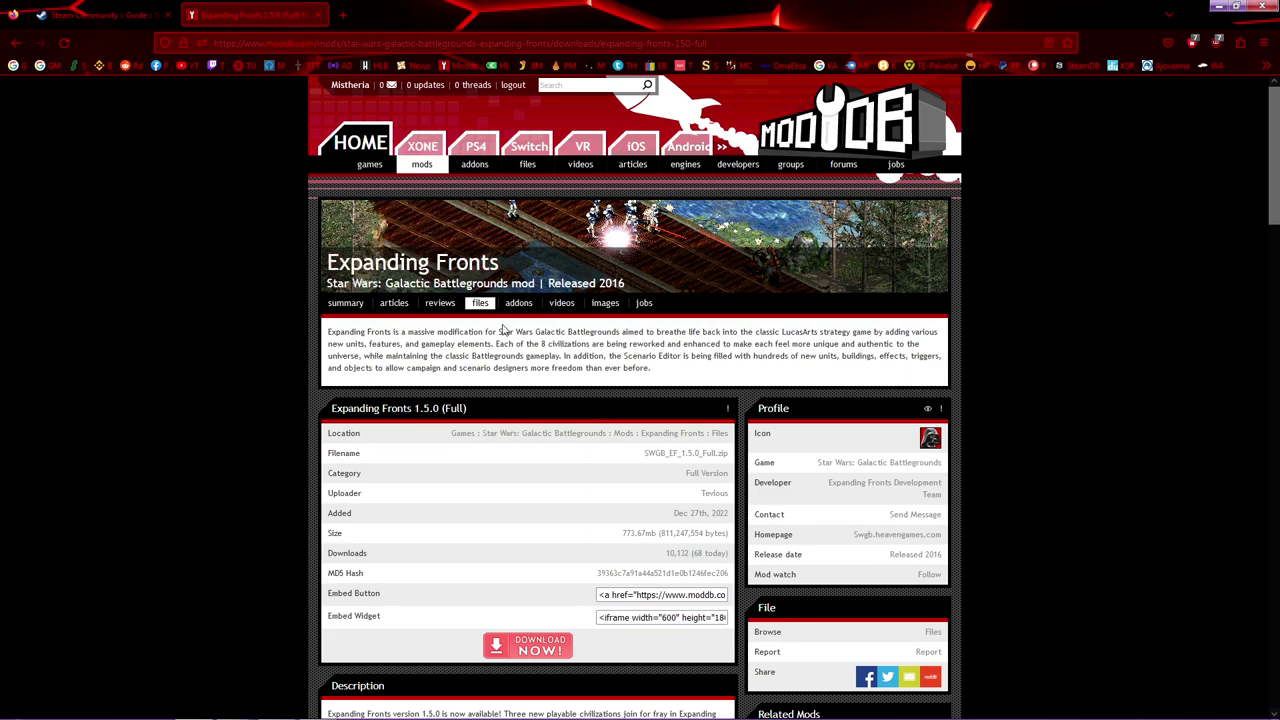
pyautogui.click(116, 9)
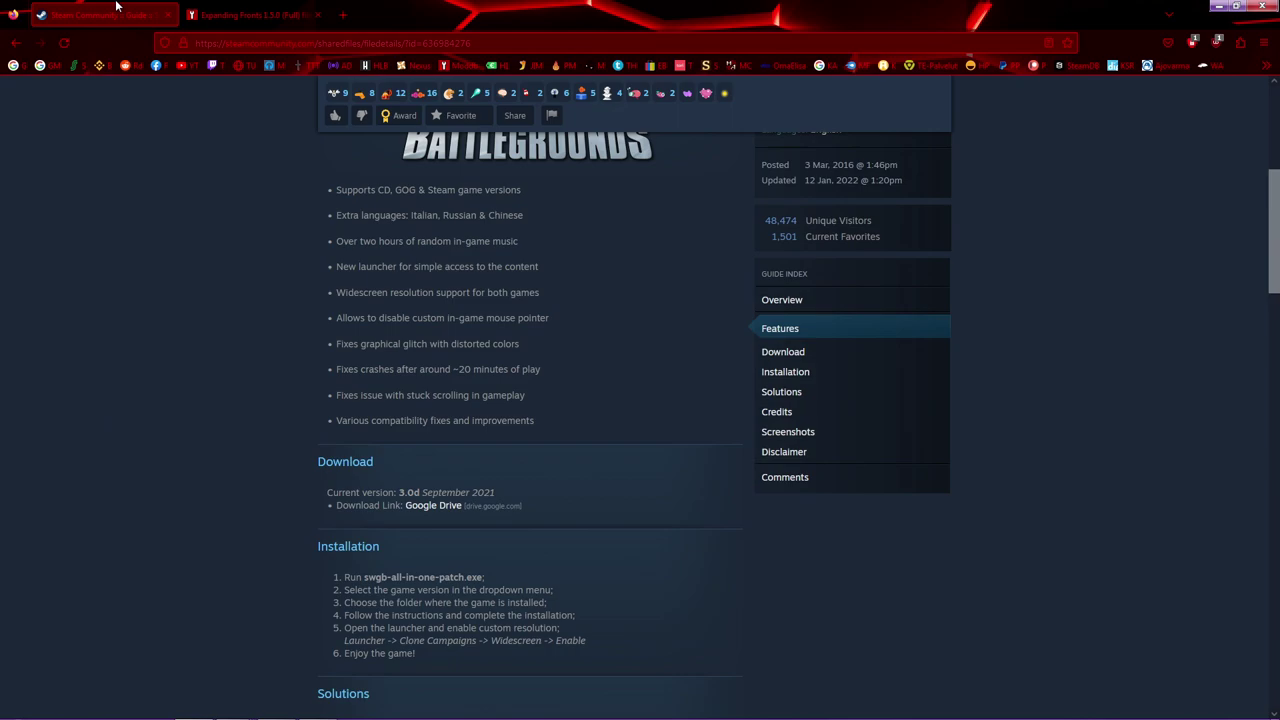
pyautogui.click(268, 9)
pyautogui.click(100, 9)
pyautogui.scroll(5, 538, 465)
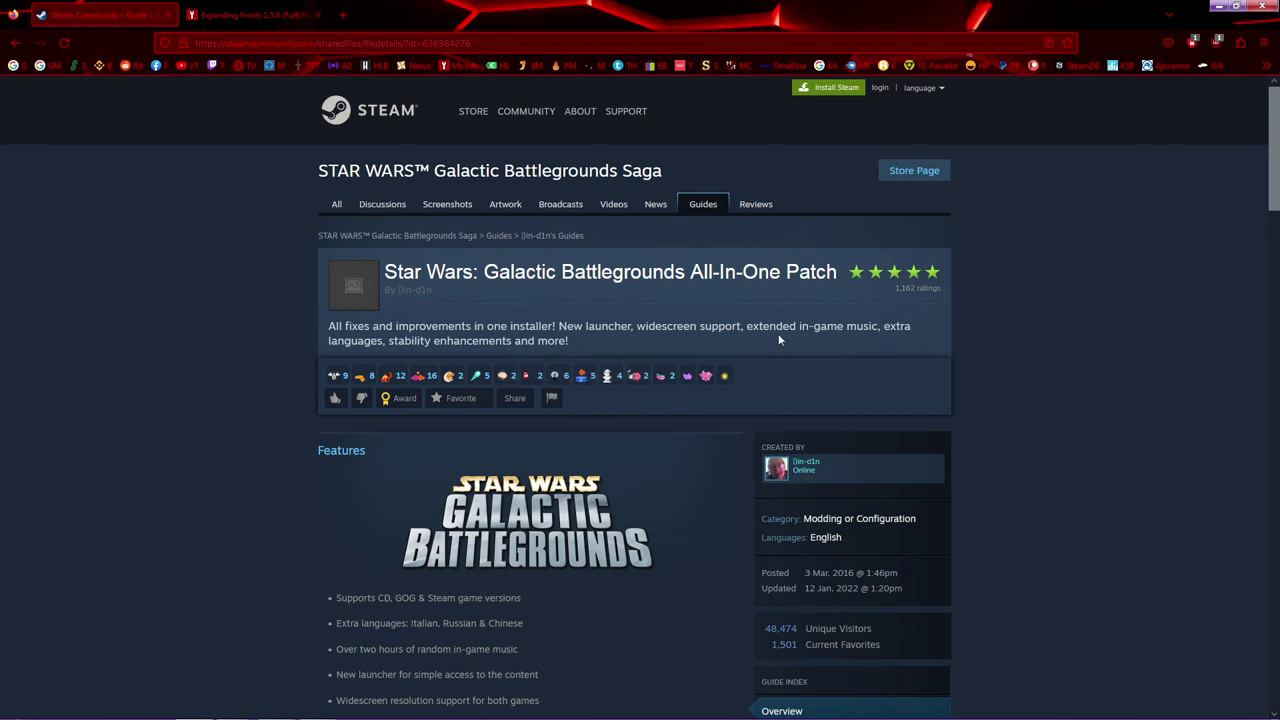
pyautogui.moveTo(645, 326); pyautogui.dragTo(728, 326)
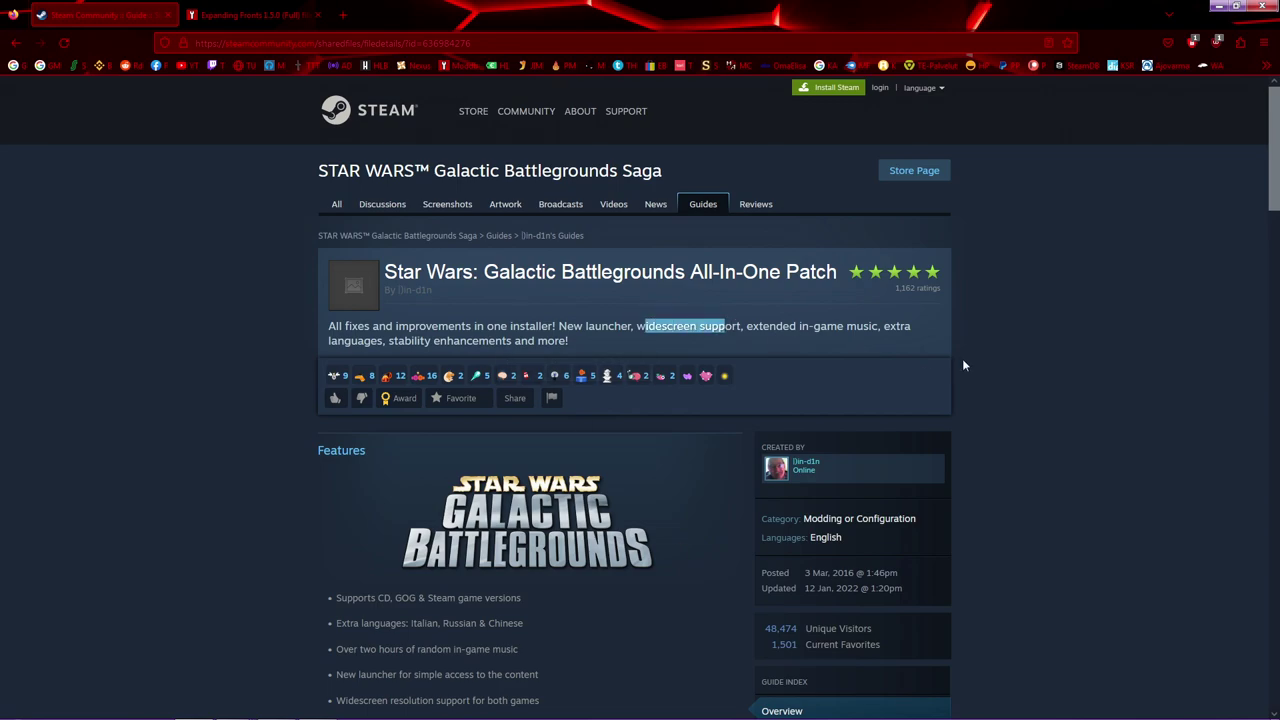
pyautogui.click(992, 374)
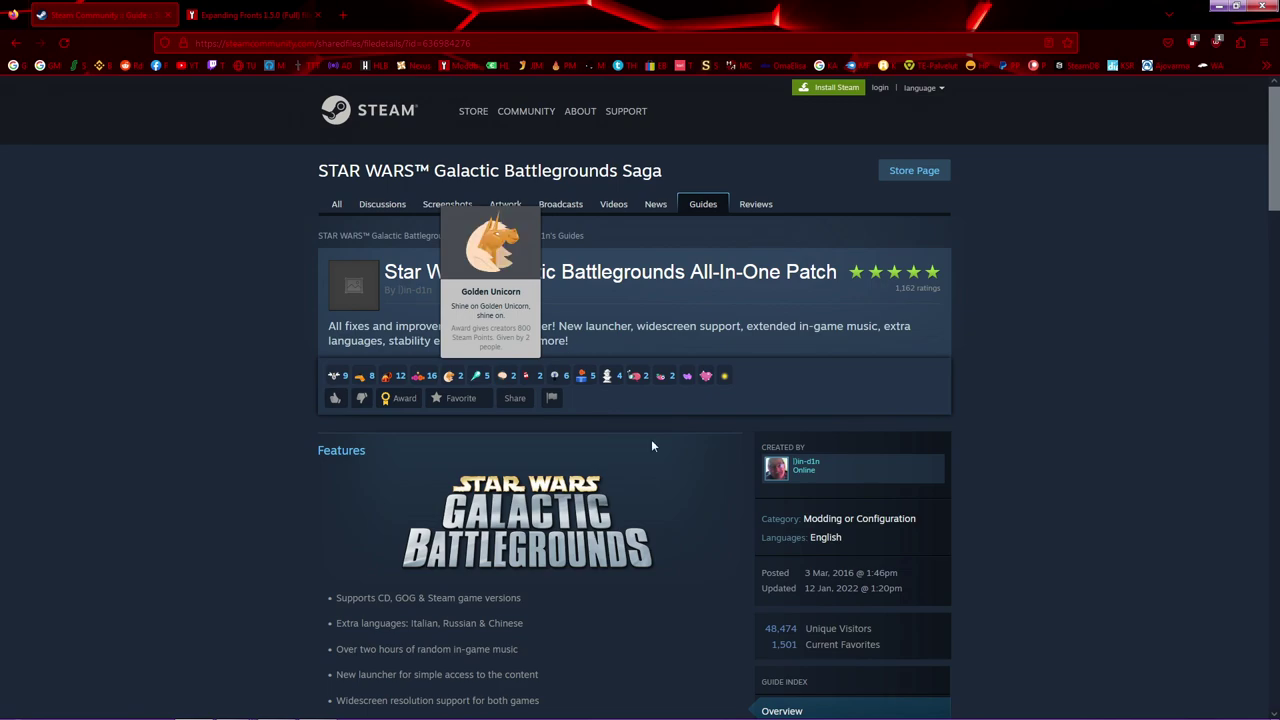
pyautogui.scroll(-3, 640, 610)
pyautogui.scroll(-3, 255, 416)
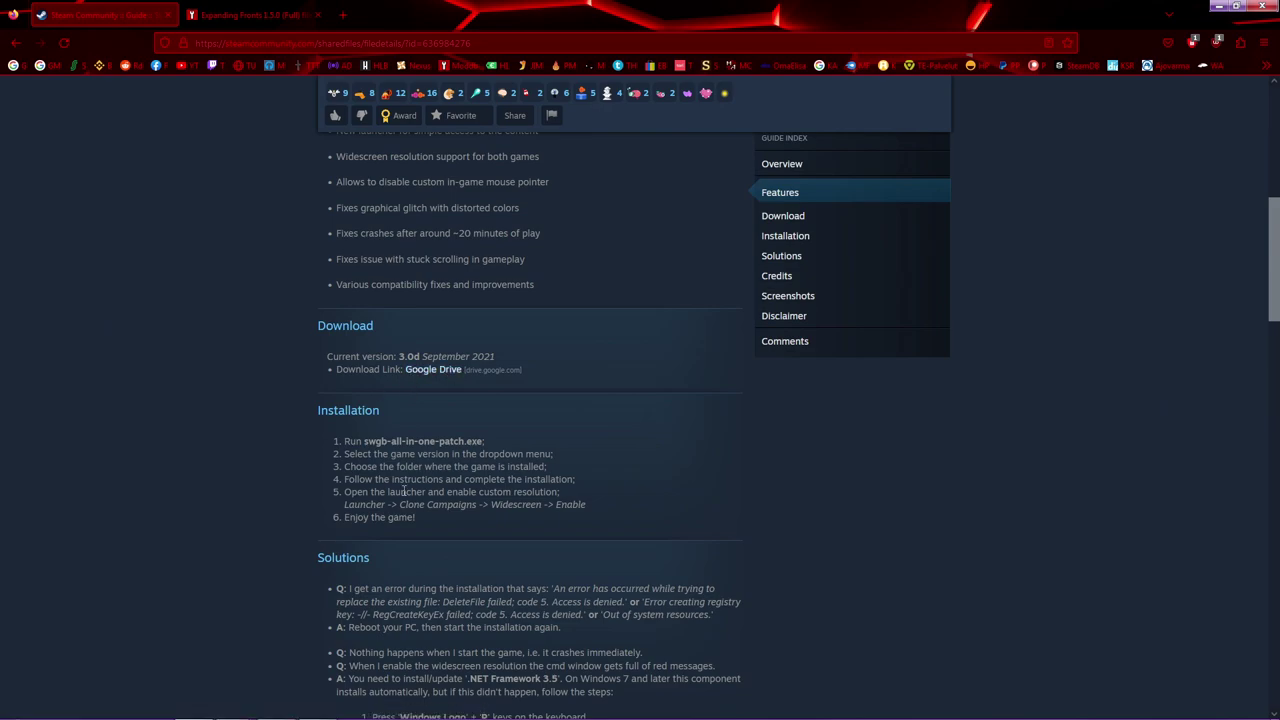
pyautogui.scroll(5, 404, 491)
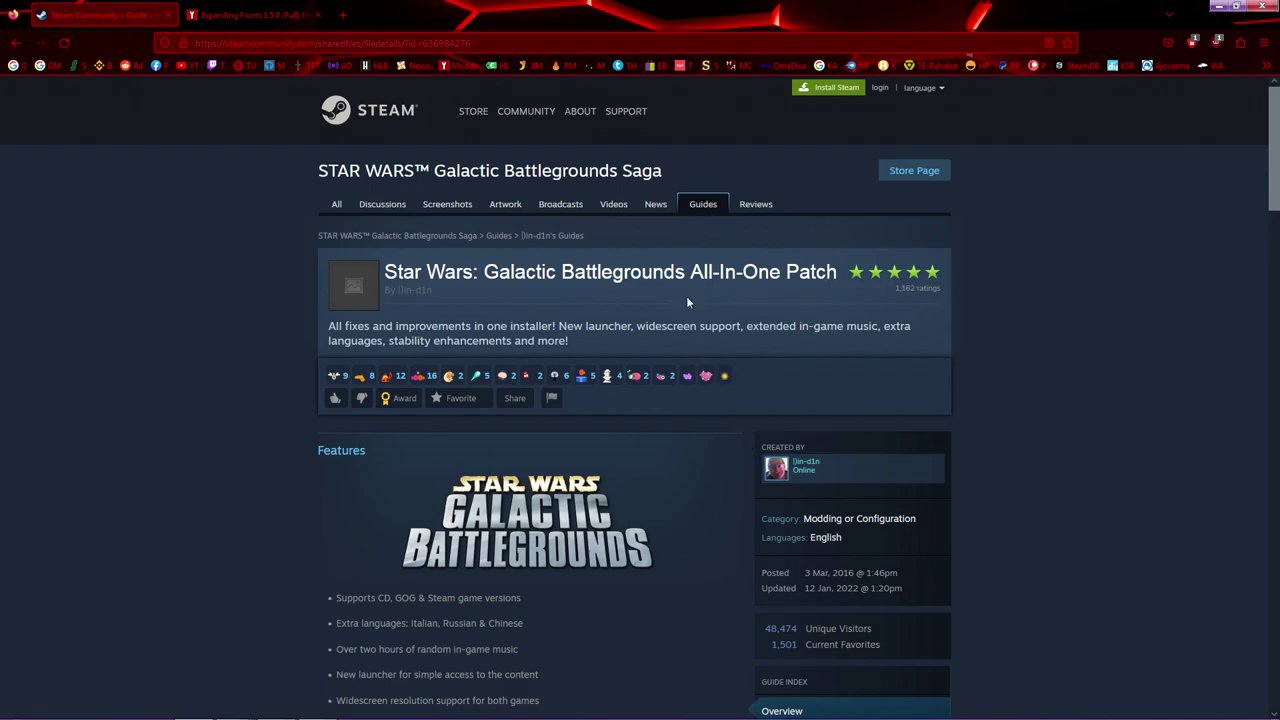
# - Review the Expanding Fronts 1.5.0 (Full) mod's description and file details on ModDB, and minimize the browser
pyautogui.hotkey('ctrl', 'Tab')
pyautogui.scroll(-1, 433, 408)
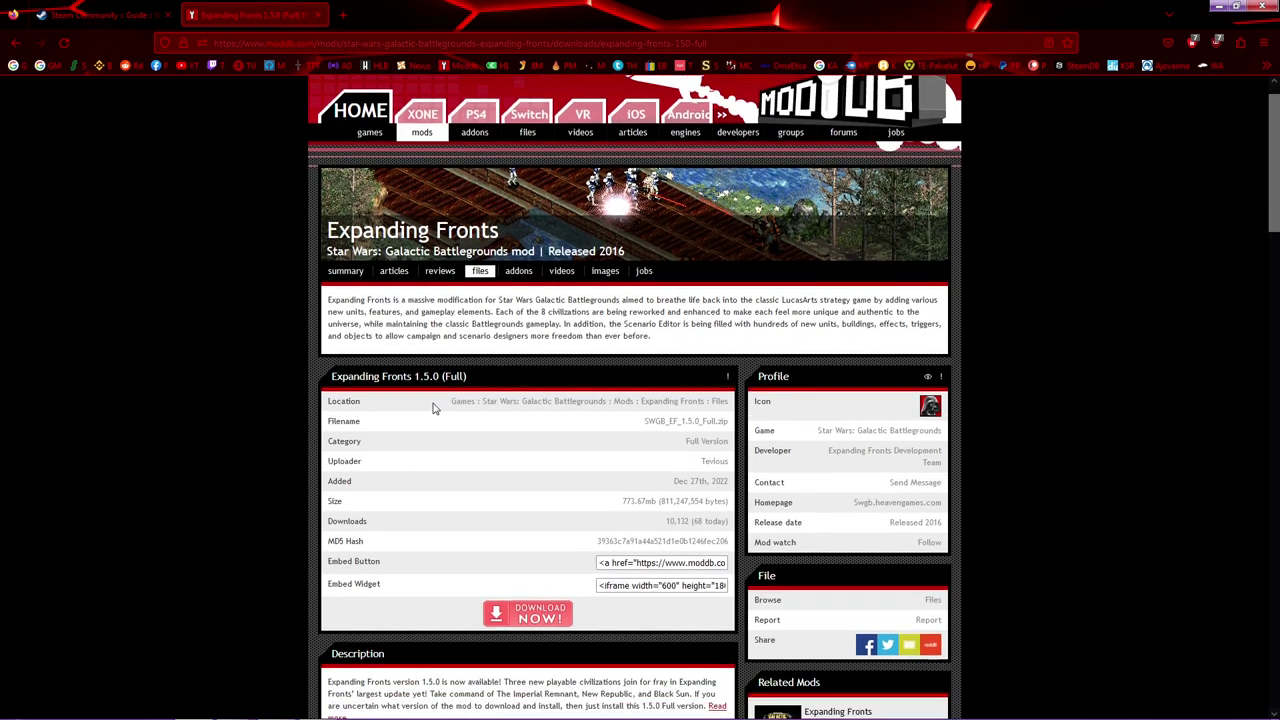
pyautogui.scroll(-1, 433, 408)
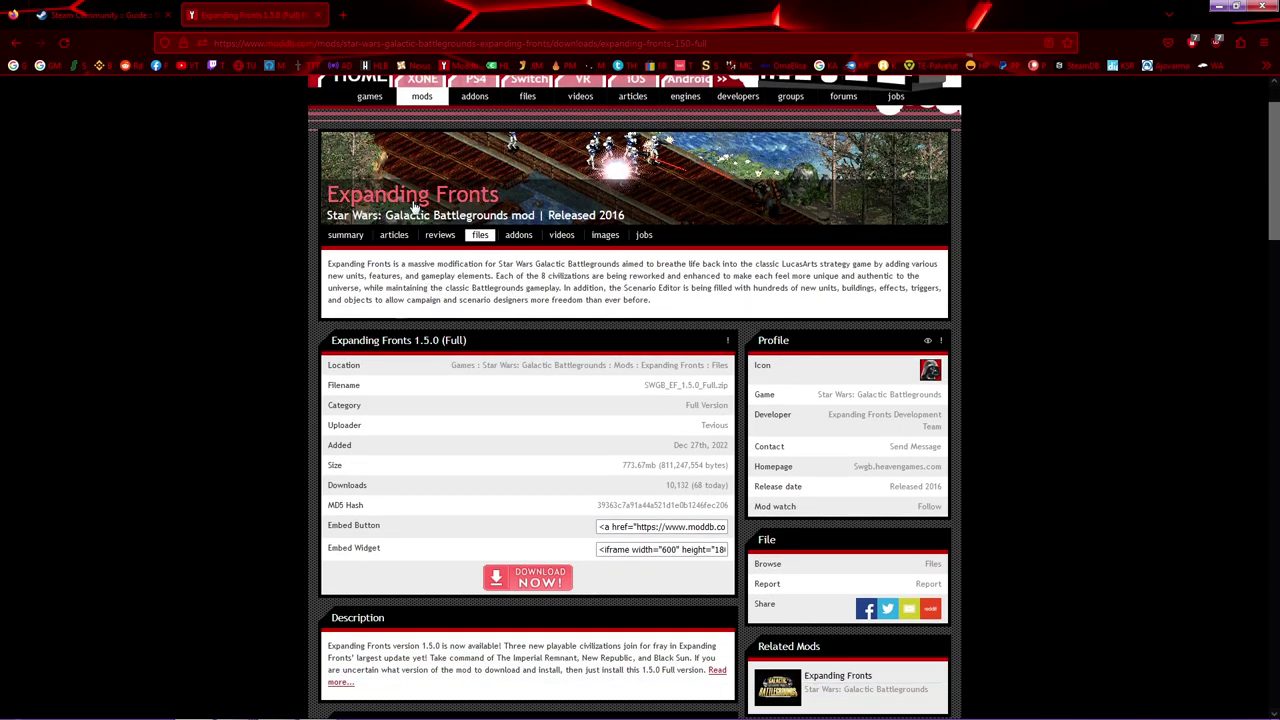
pyautogui.moveTo(540, 276); pyautogui.dragTo(597, 276)
pyautogui.click(672, 291)
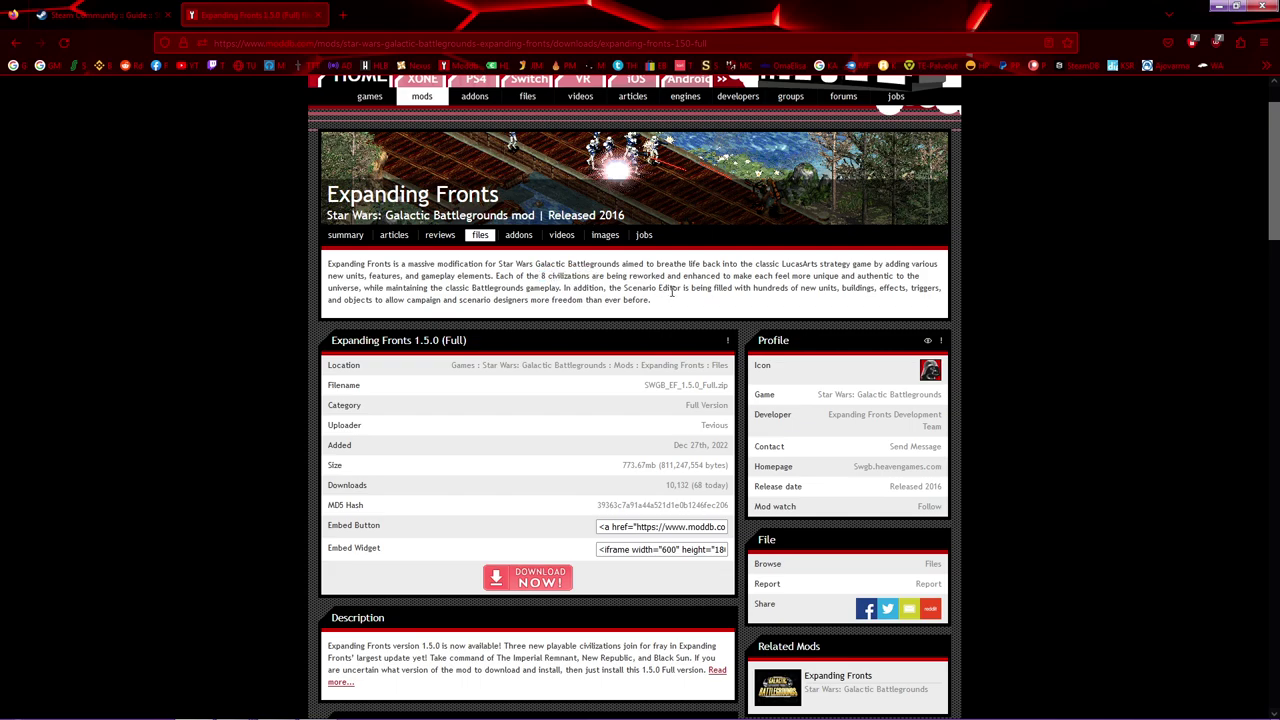
pyautogui.scroll(-1, 520, 400)
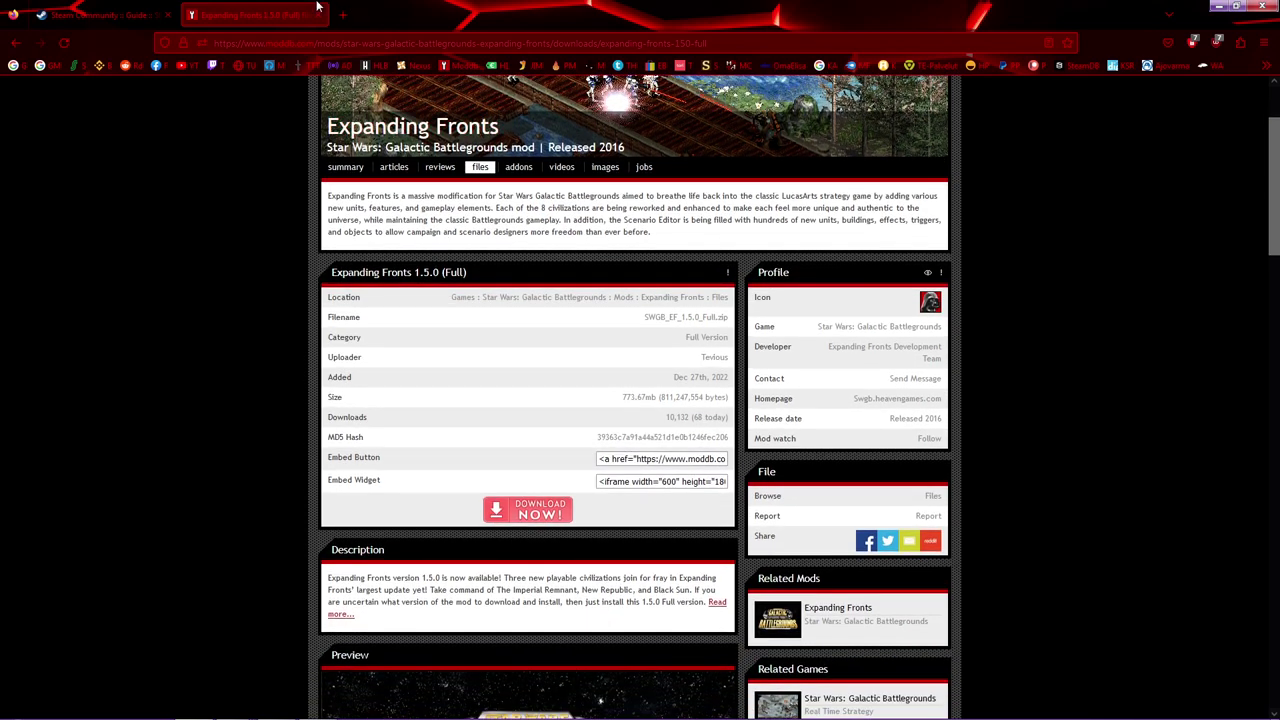
pyautogui.click(1222, 6)
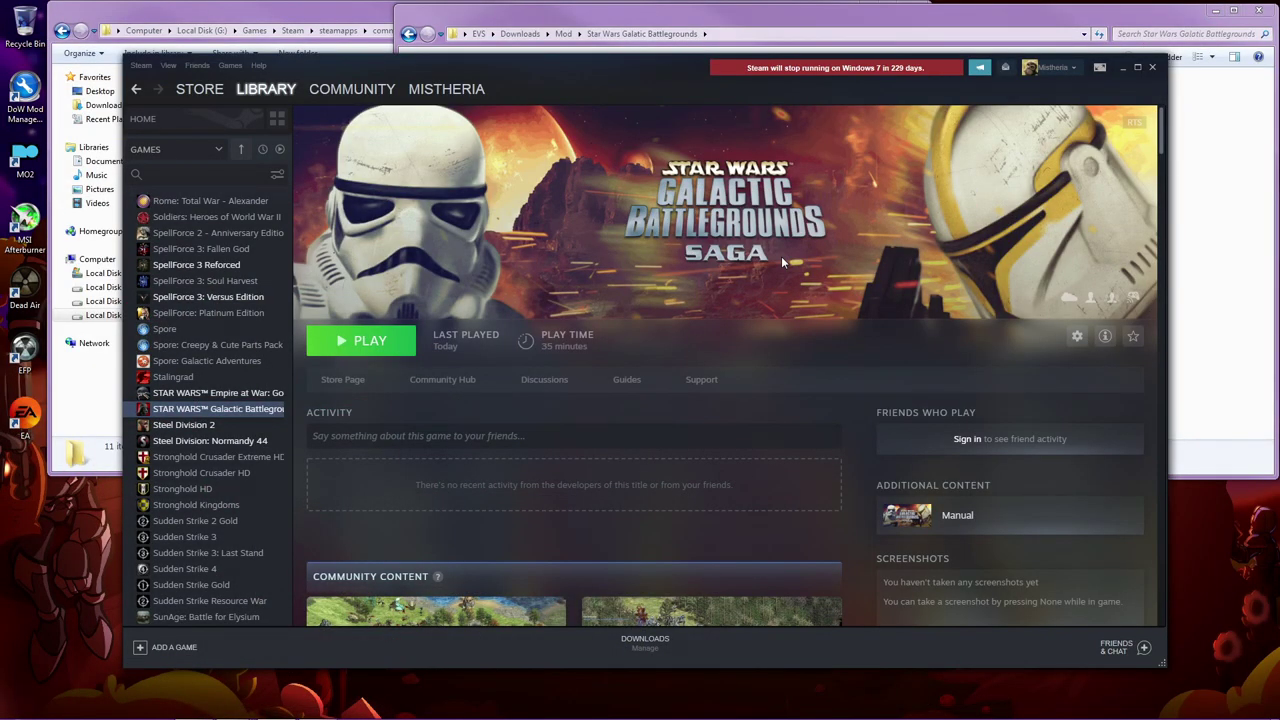
# - Examine the downloaded mod files and the contents of the Galactic Battlegrounds Saga installation folder
pyautogui.click(1217, 200)
pyautogui.click(380, 34)
pyautogui.click(1000, 306)
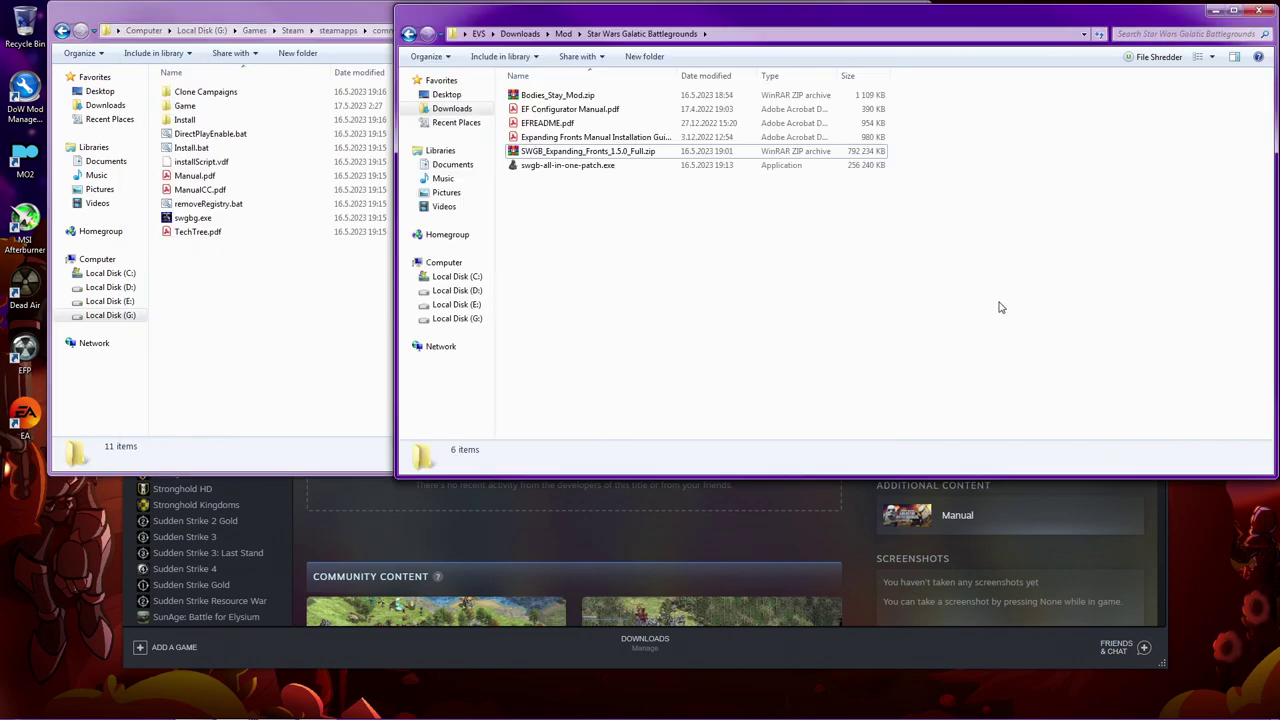
pyautogui.click(215, 335)
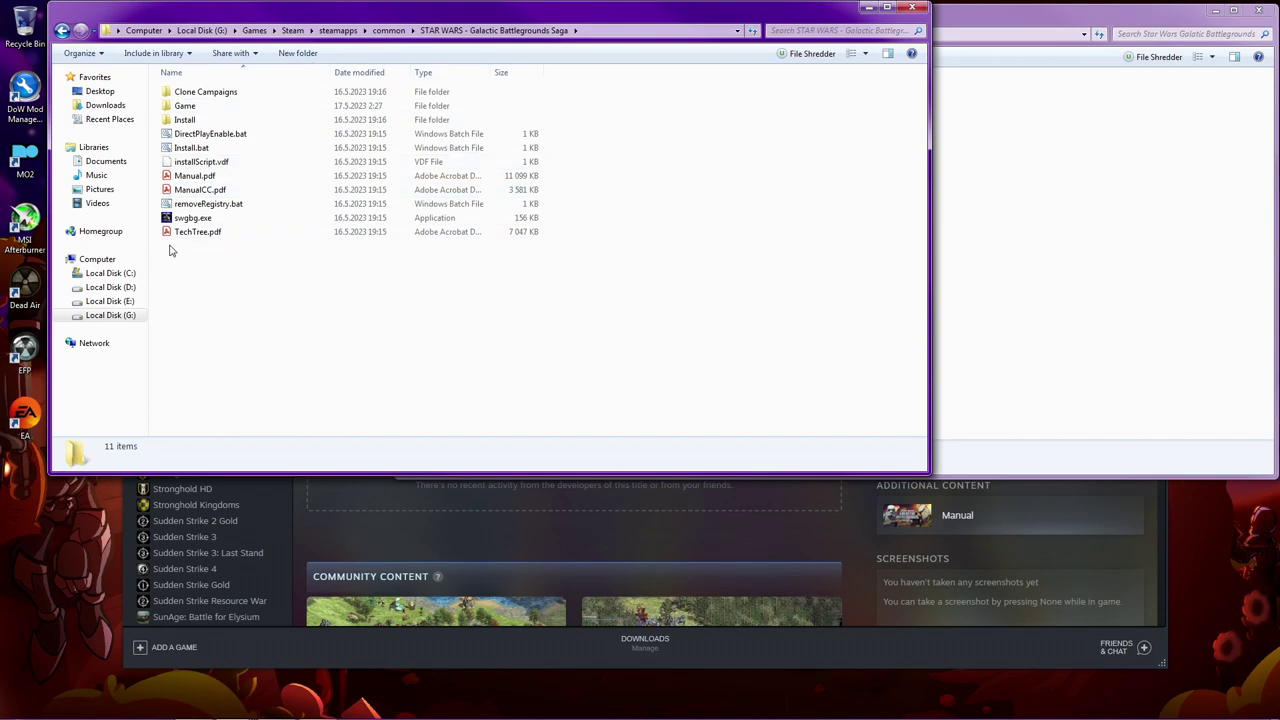
pyautogui.moveTo(724, 338); pyautogui.dragTo(162, 84)
pyautogui.click(300, 400)
pyautogui.click(1037, 306)
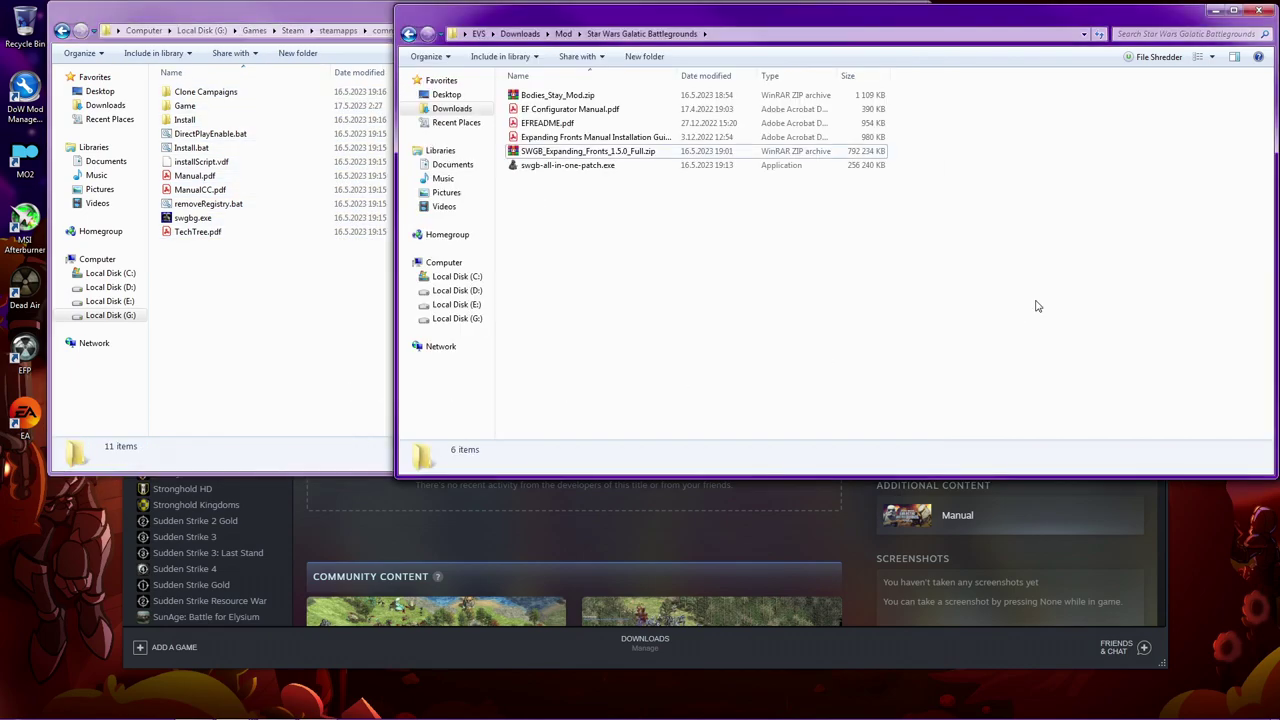
# - Open the SWGB_Expanding_Fronts_1.5.0_Full.zip archive in WinRAR and dismiss the notification window
pyautogui.click(575, 151)
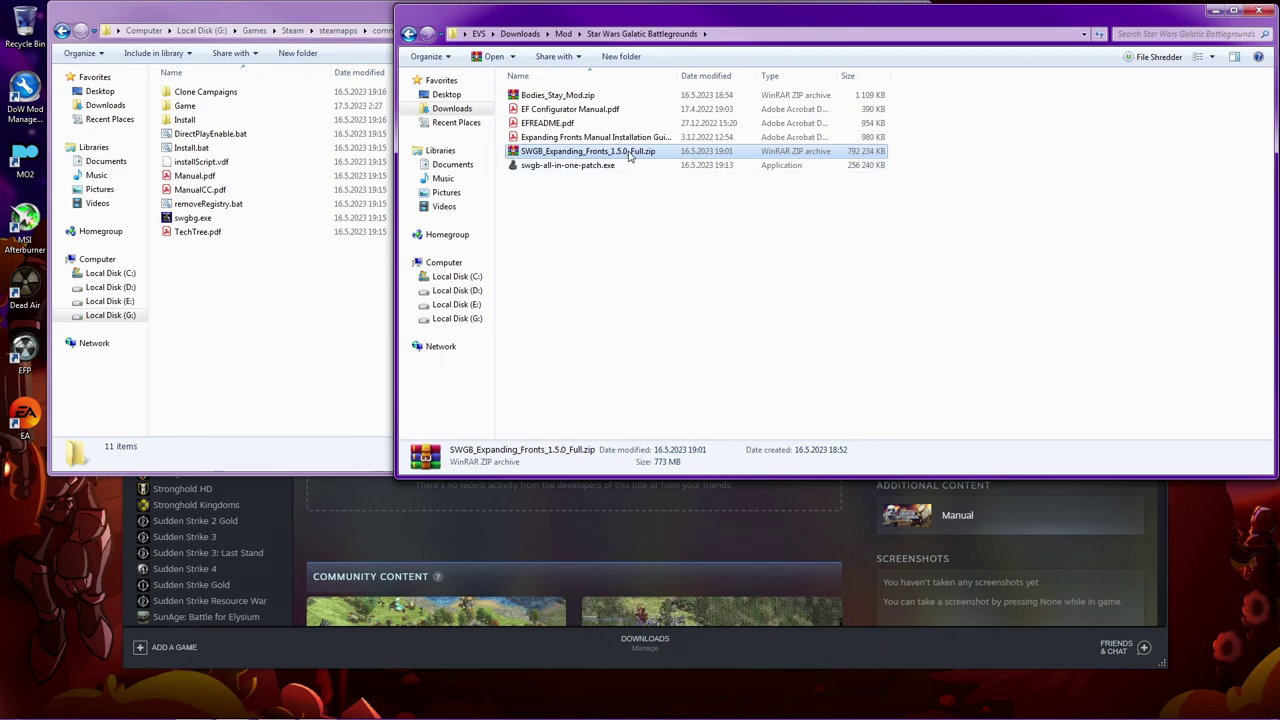
pyautogui.click(200, 708)
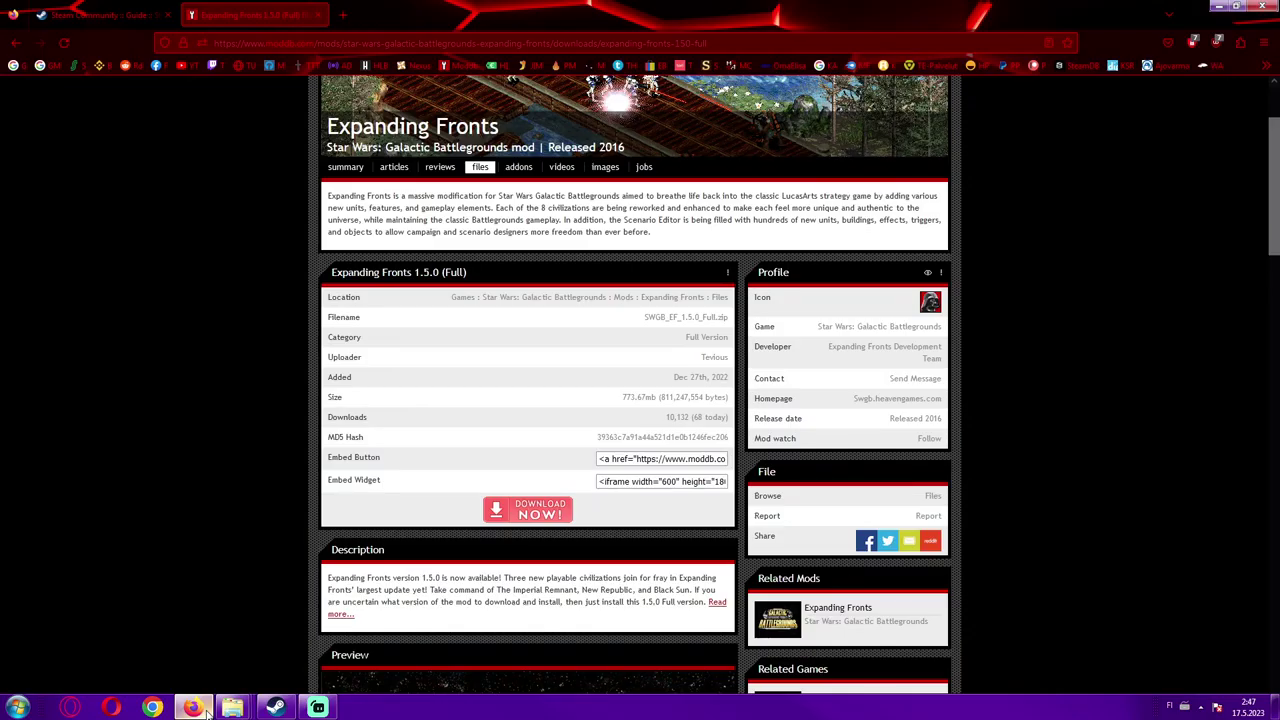
pyautogui.click(193, 708)
pyautogui.doubleClick(640, 151)
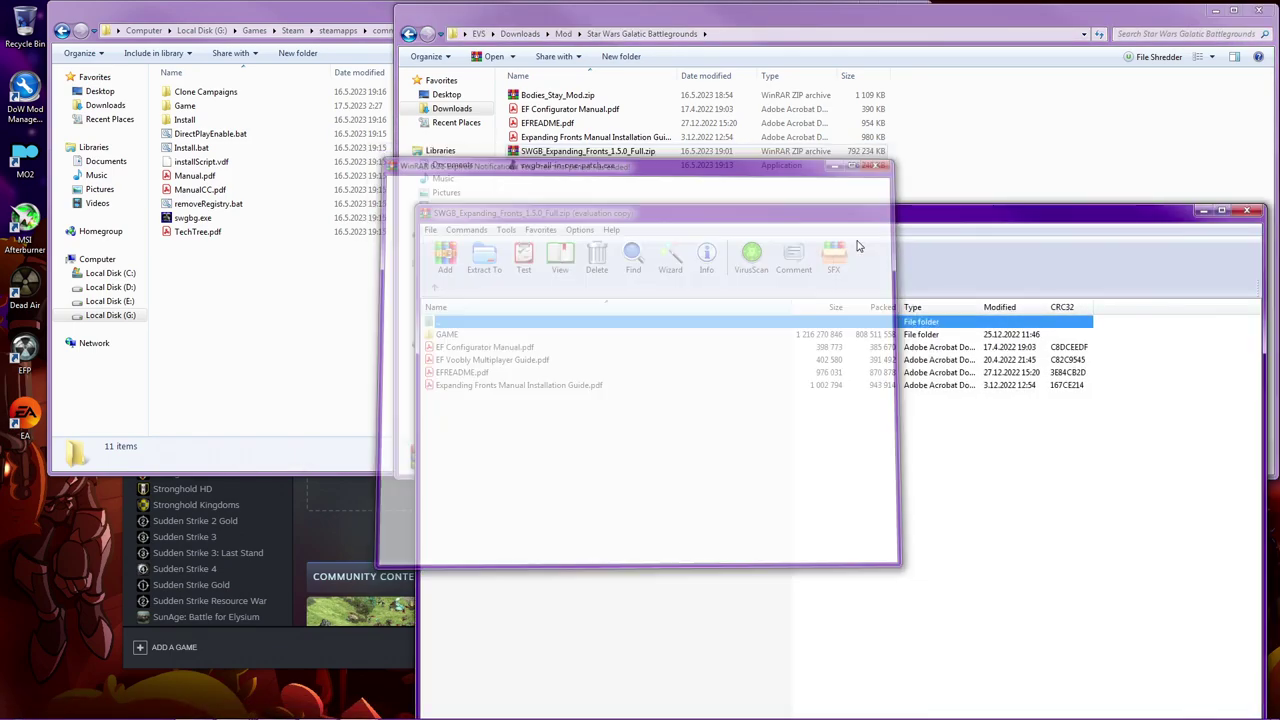
pyautogui.click(495, 417)
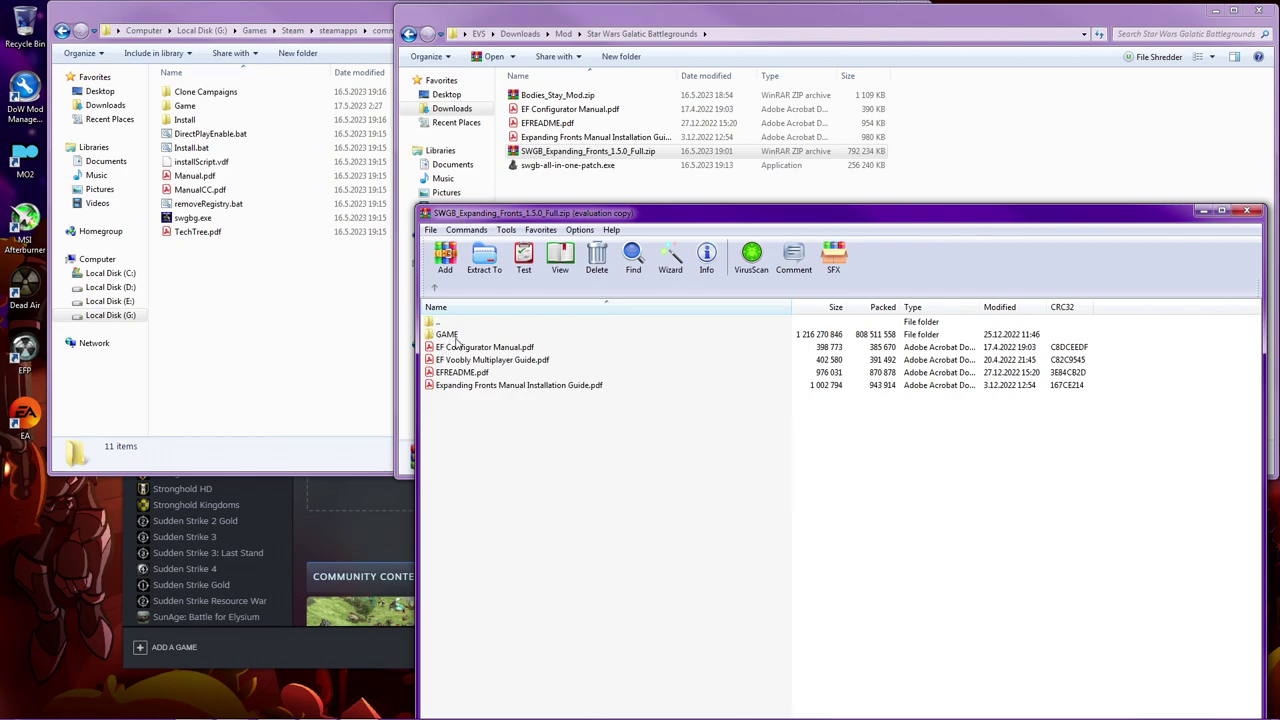
# - Try to extract the archive's GAME folder into the STAR WARS - Galactic Battlegrounds Saga installation folder
pyautogui.moveTo(455, 340); pyautogui.dragTo(229, 346)
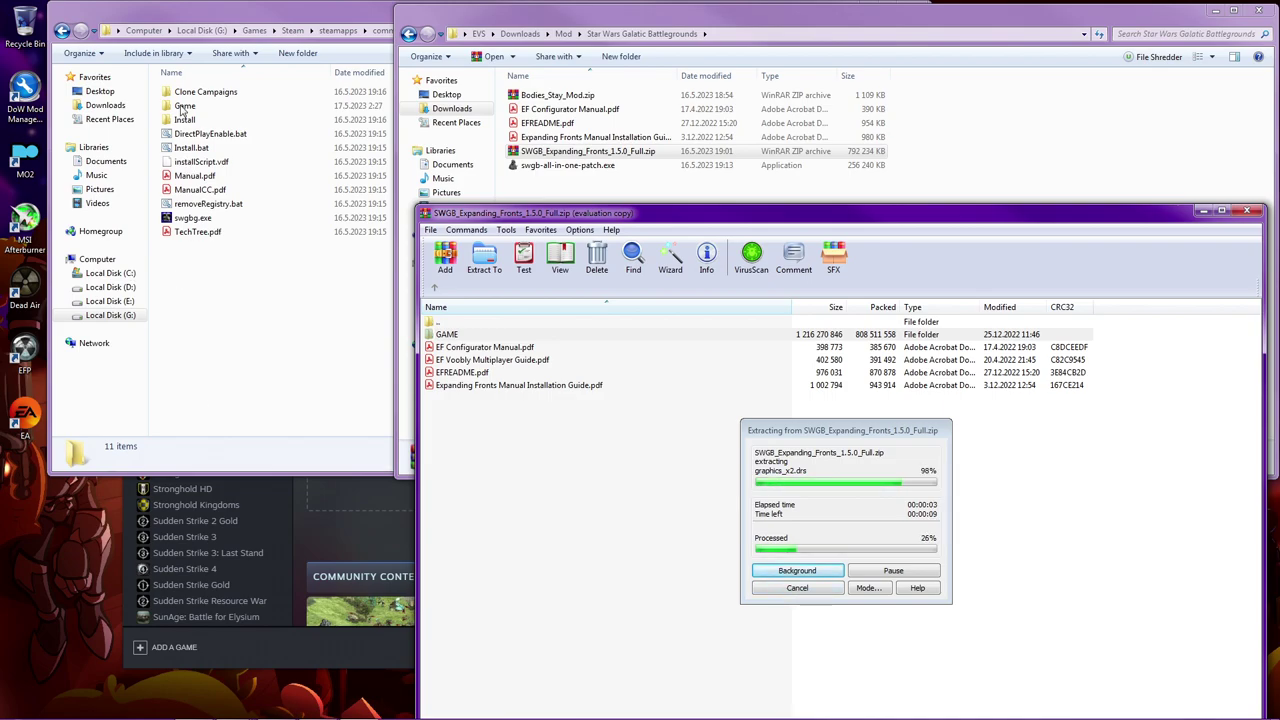
pyautogui.click(790, 590)
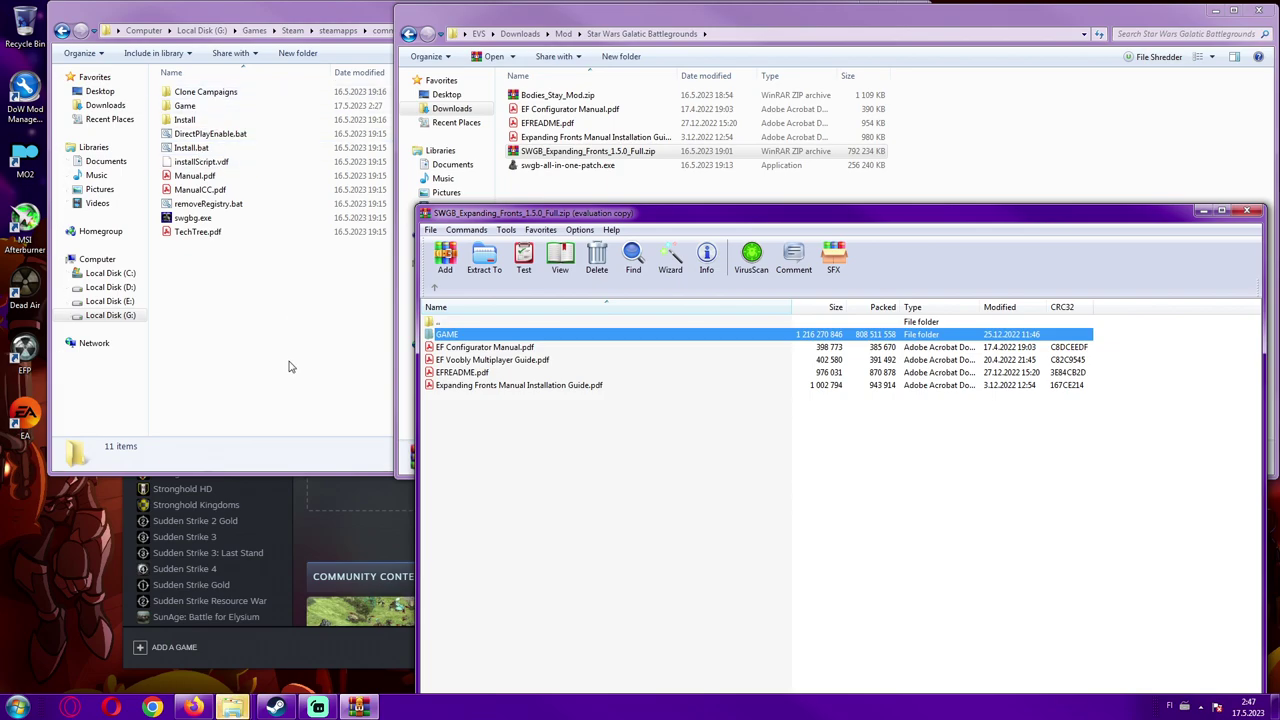
pyautogui.moveTo(232, 695)
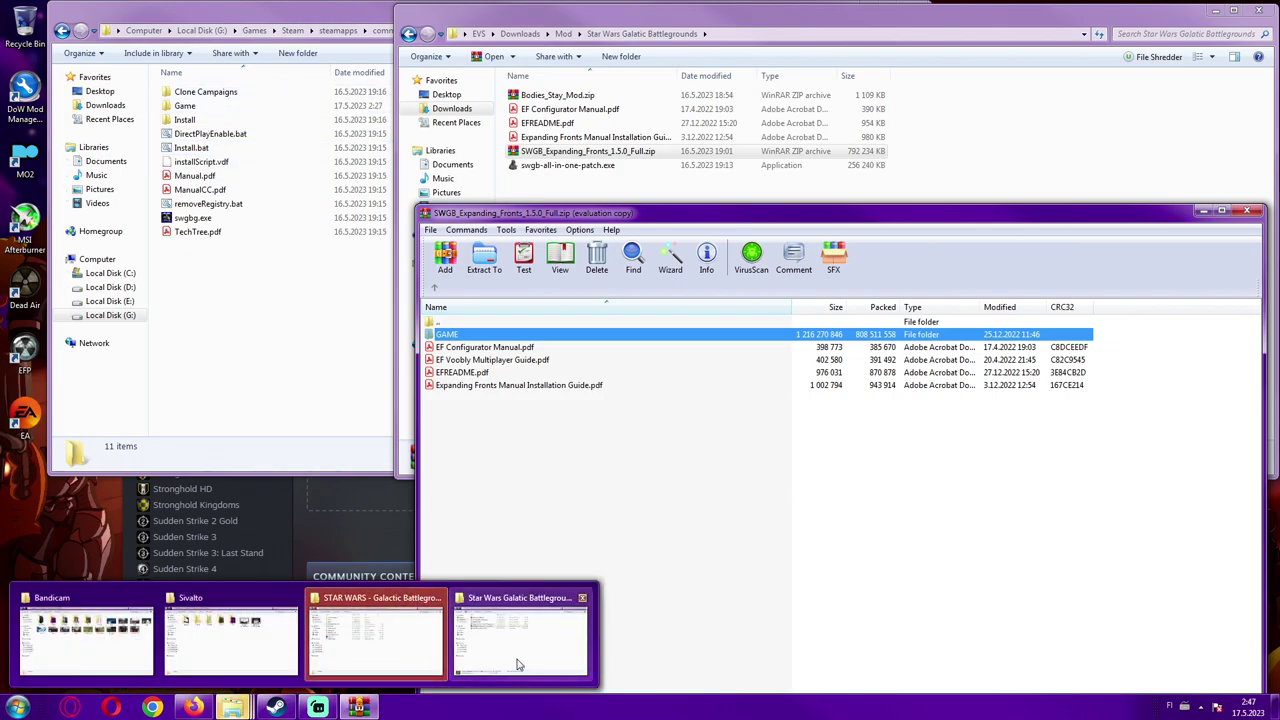
pyautogui.click(368, 650)
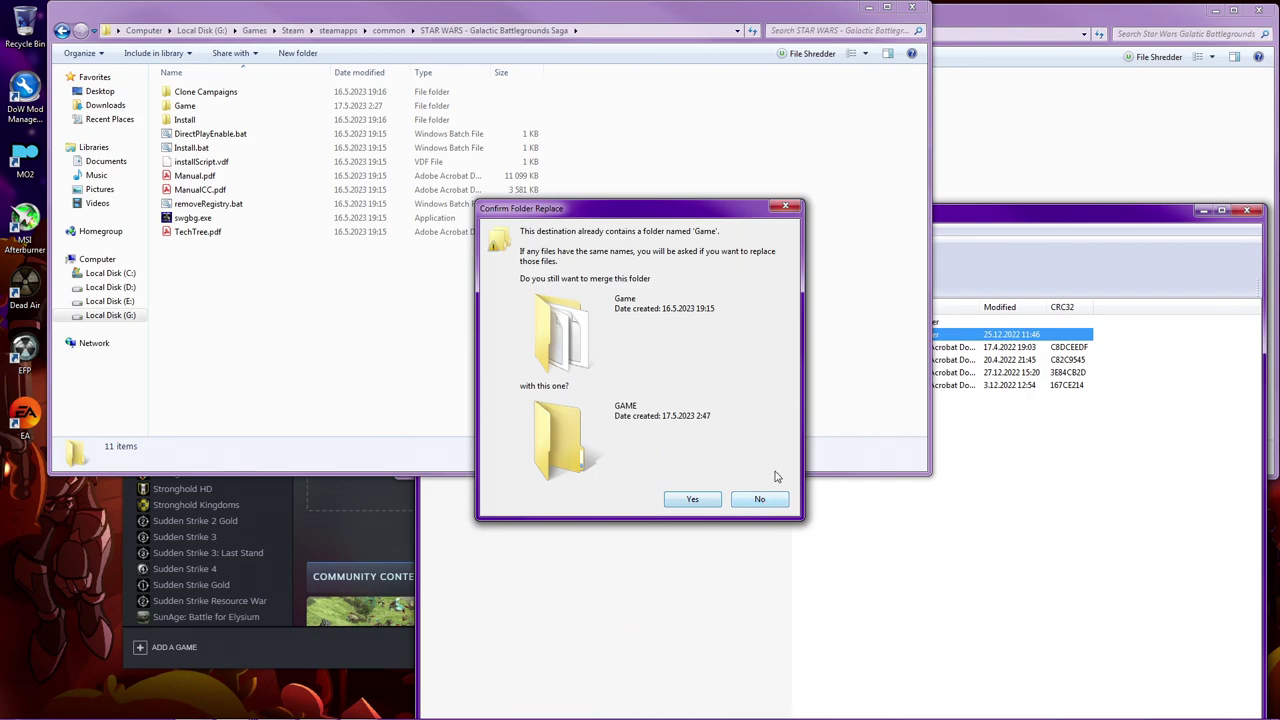
pyautogui.click(762, 502)
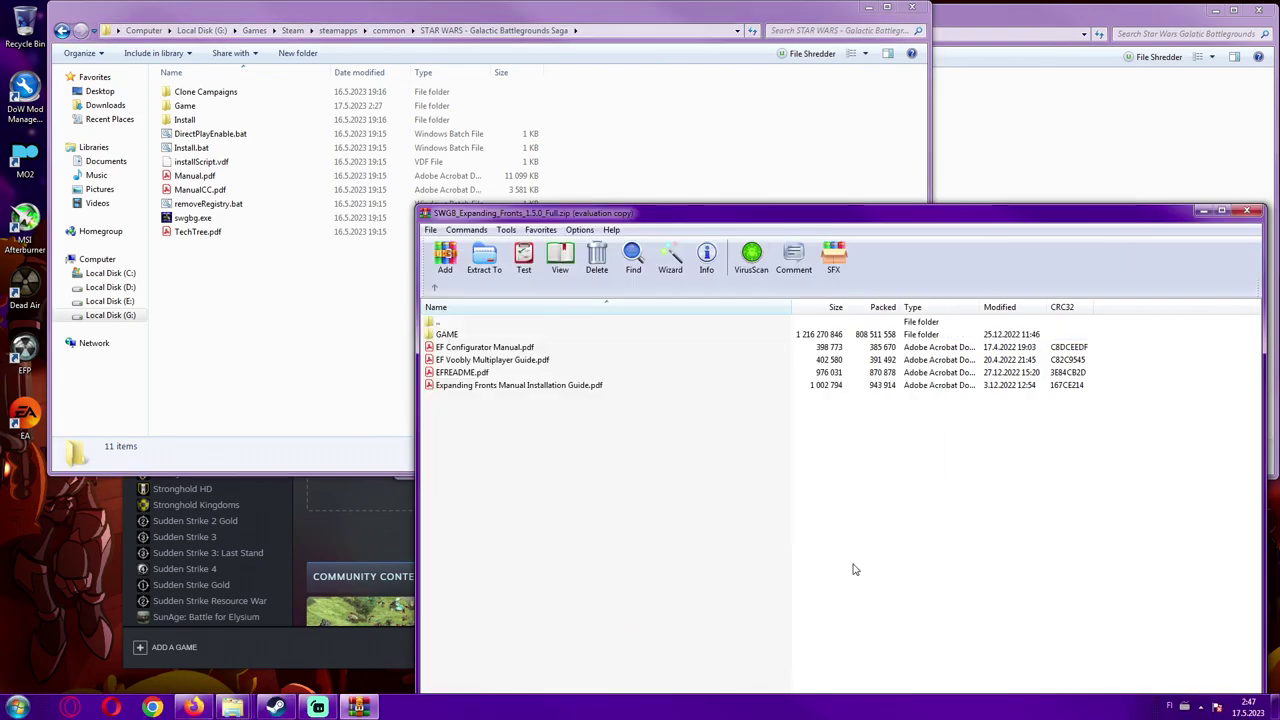
# - Open the Game folder inside the installation folder and close the Expanding Fronts archive
pyautogui.doubleClick(205, 108)
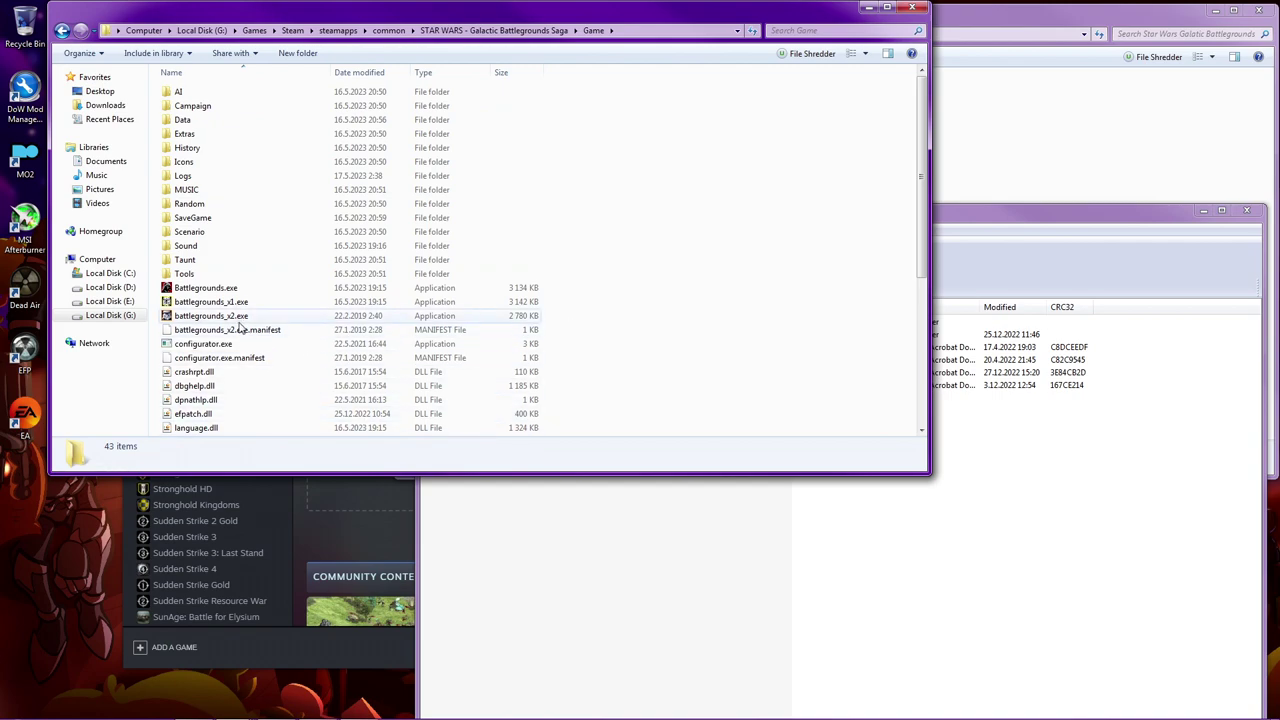
pyautogui.moveTo(241, 321)
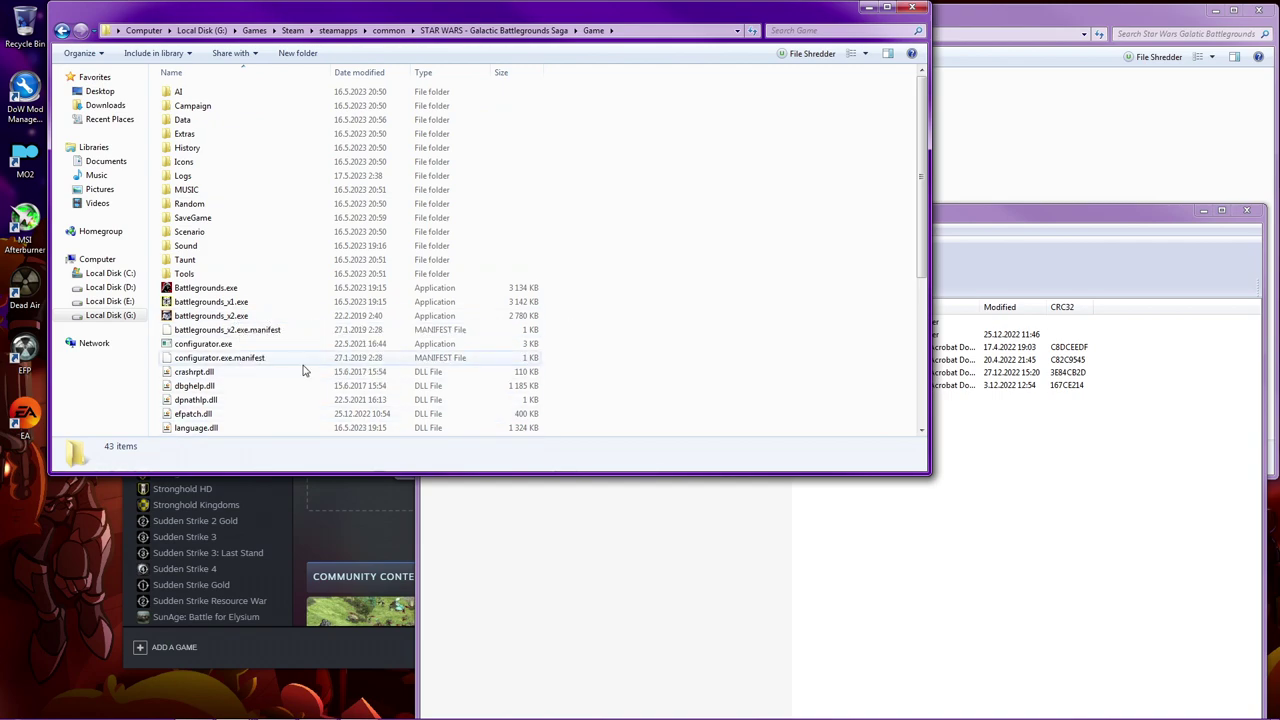
pyautogui.click(990, 523)
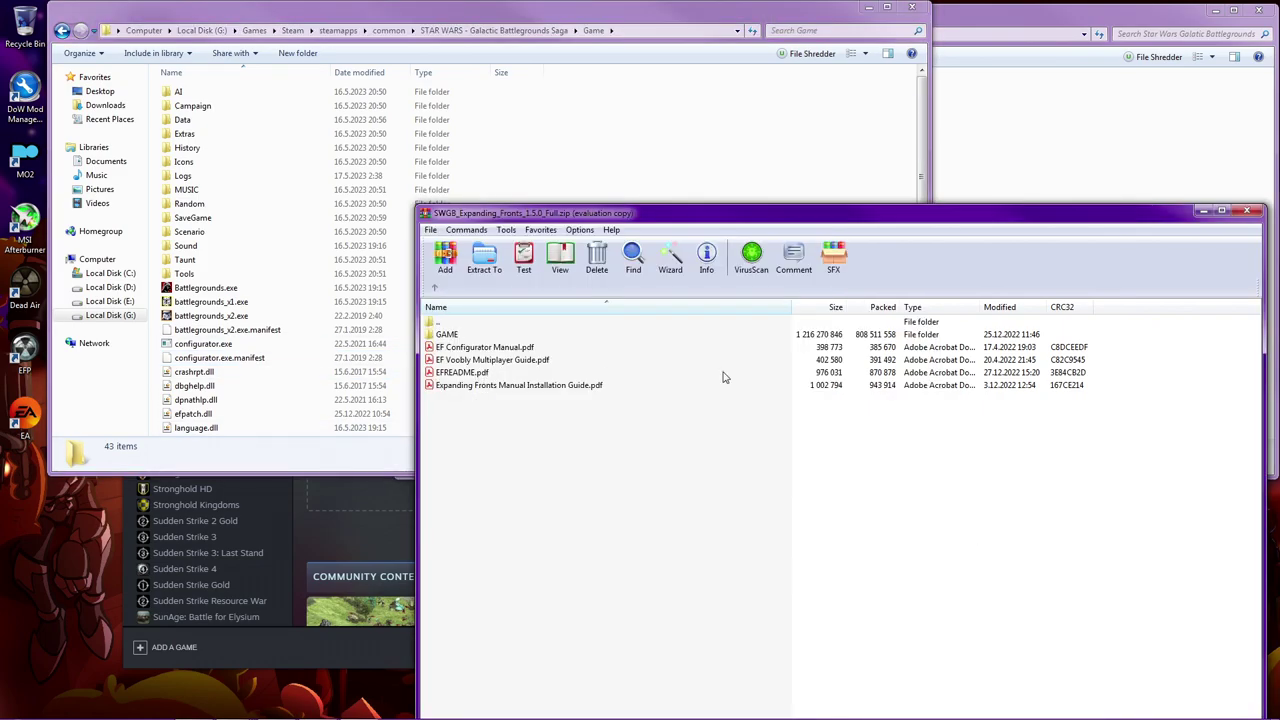
pyautogui.click(1246, 212)
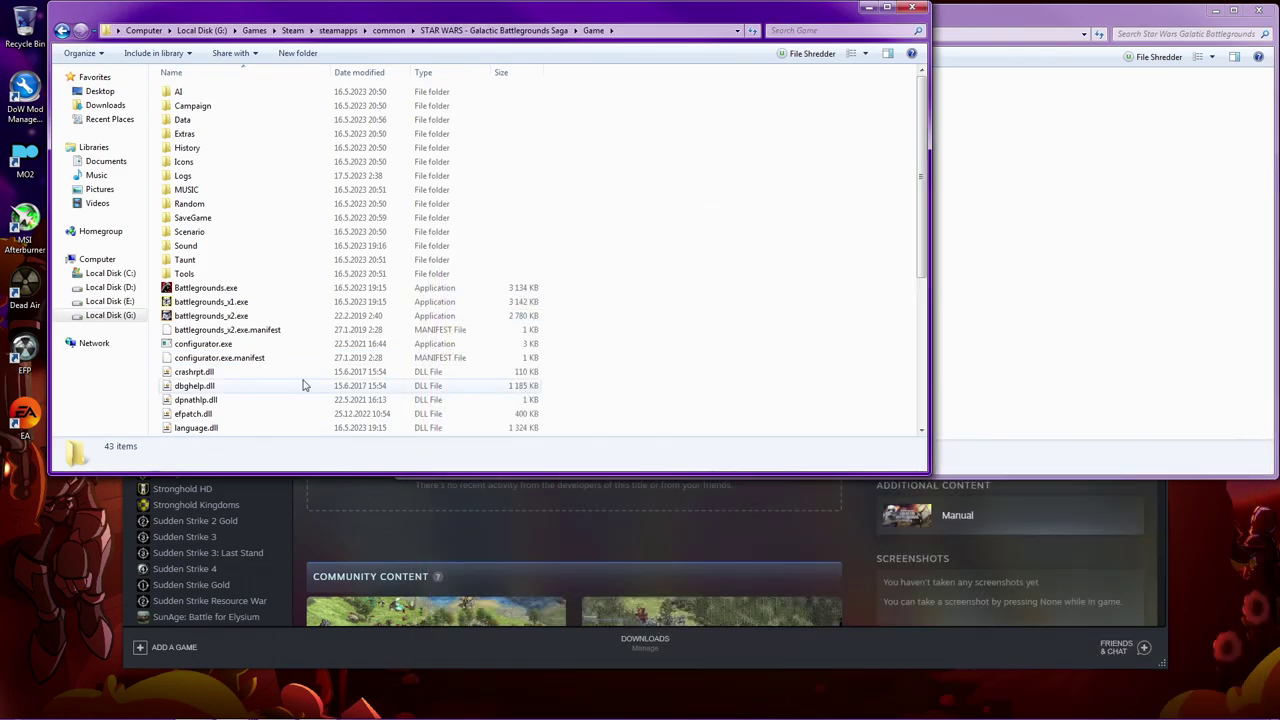
# - Run configurator.exe from the Game folder, check the Expanding Fronts settings, and save them
pyautogui.doubleClick(216, 345)
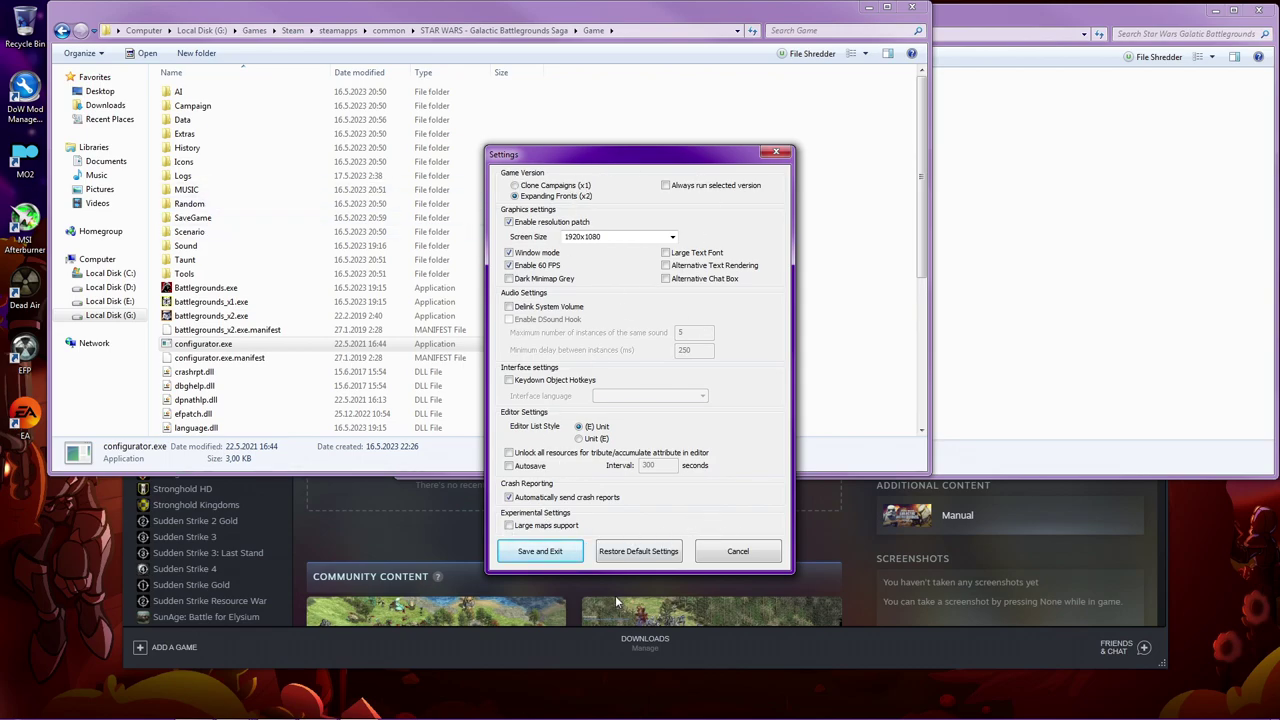
pyautogui.click(545, 556)
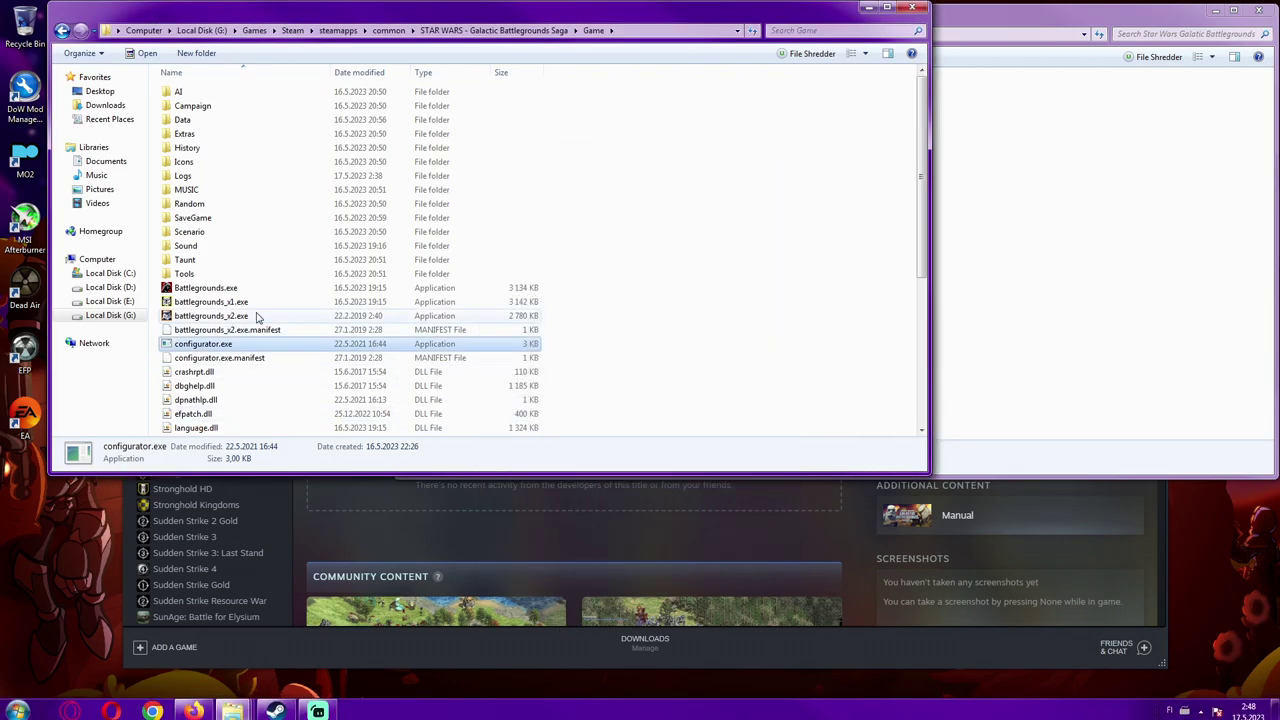
pyautogui.click(218, 316)
pyautogui.rightClick(218, 318)
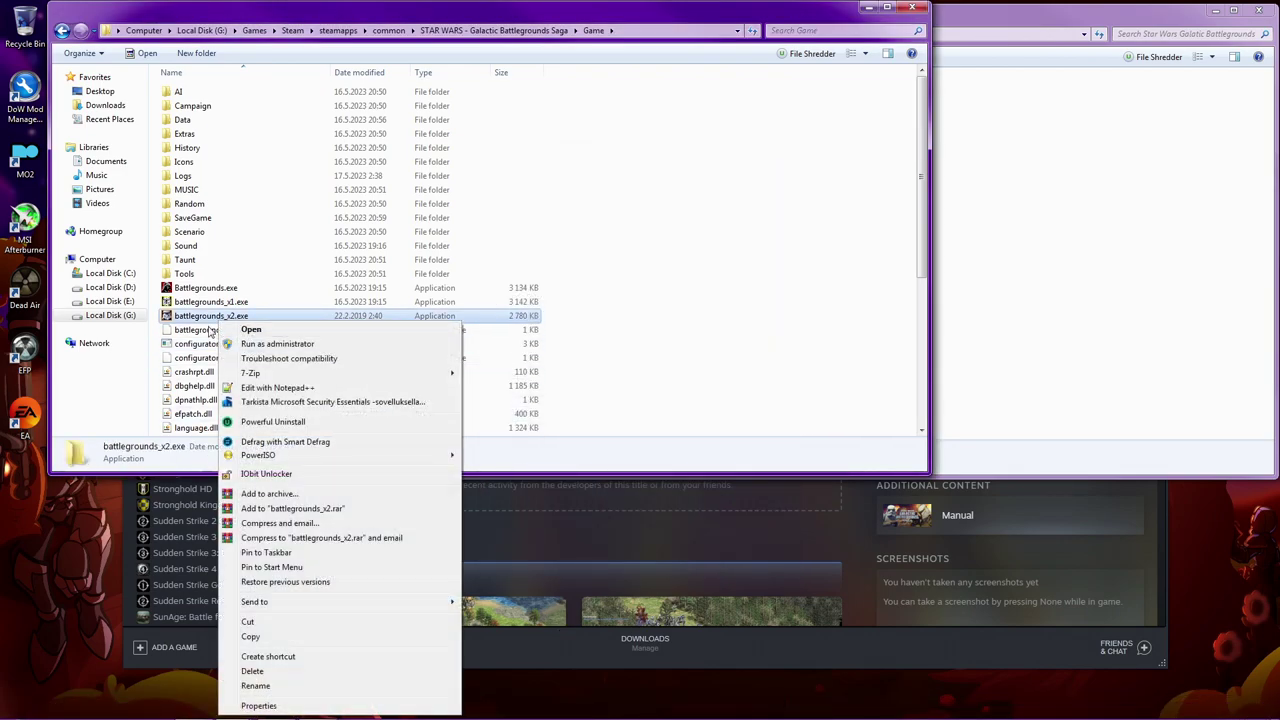
pyautogui.press('Escape')
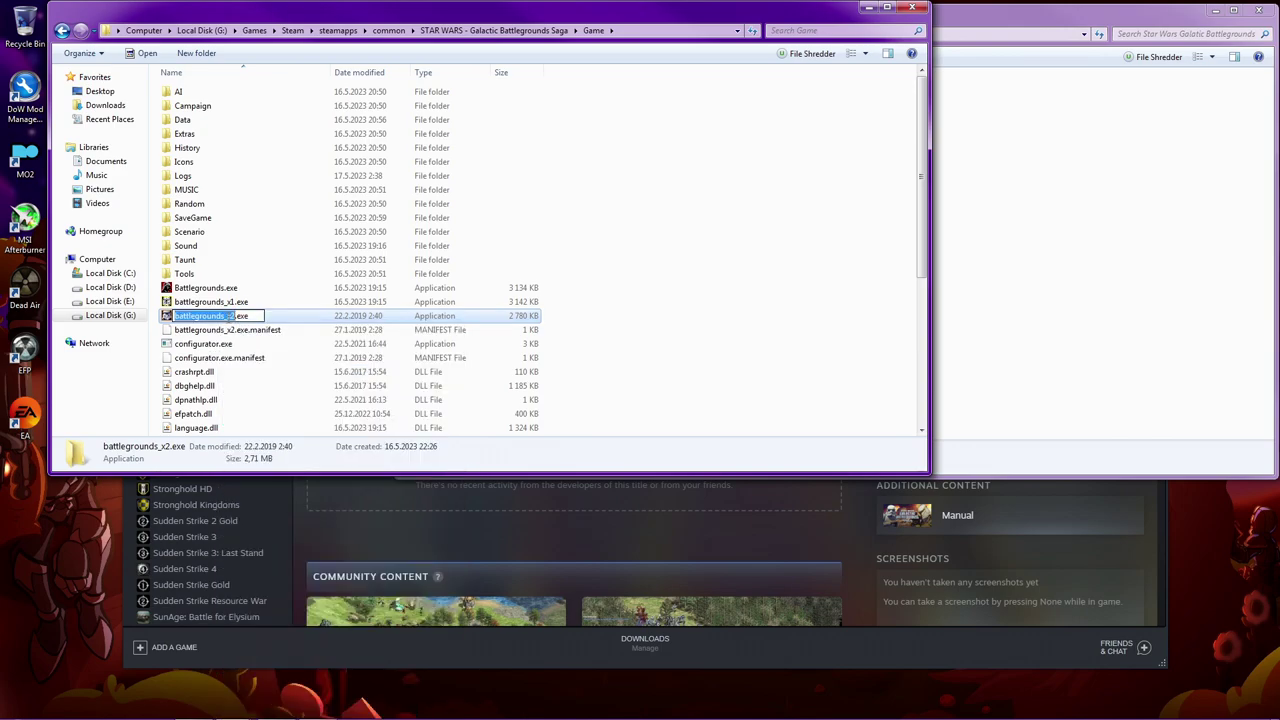
pyautogui.click(612, 342)
pyautogui.rightClick(220, 318)
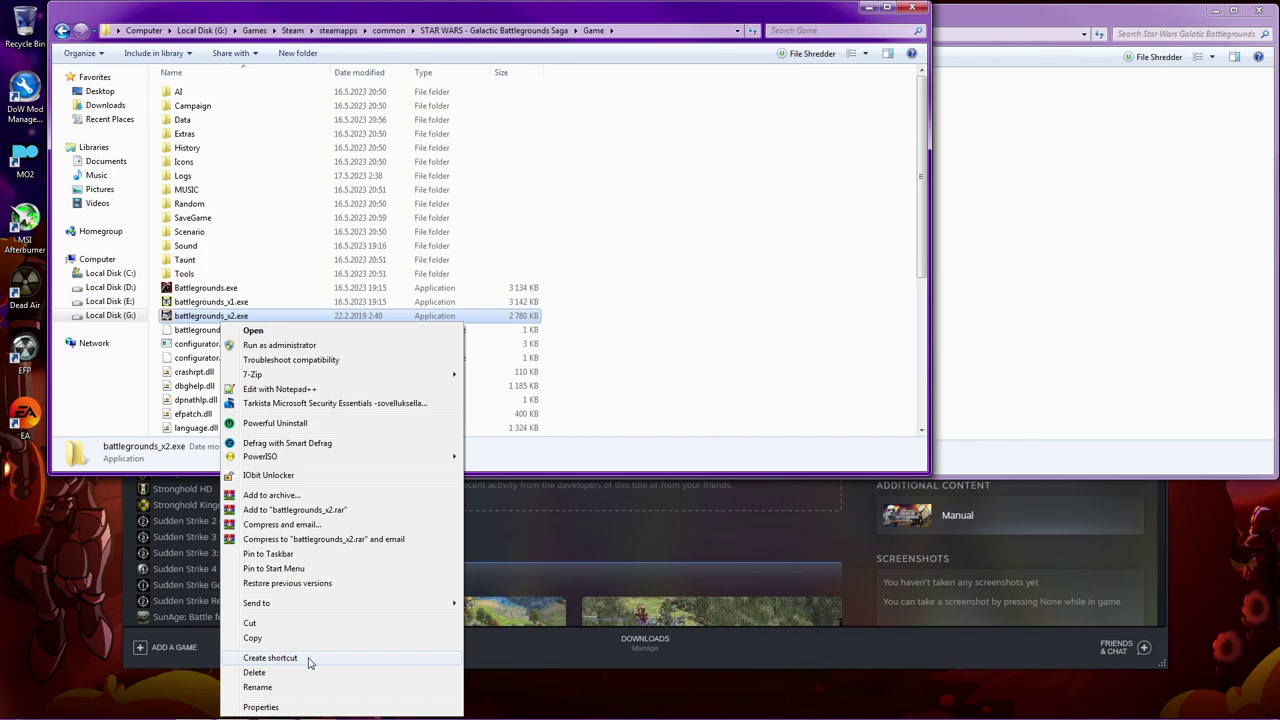
pyautogui.click(733, 295)
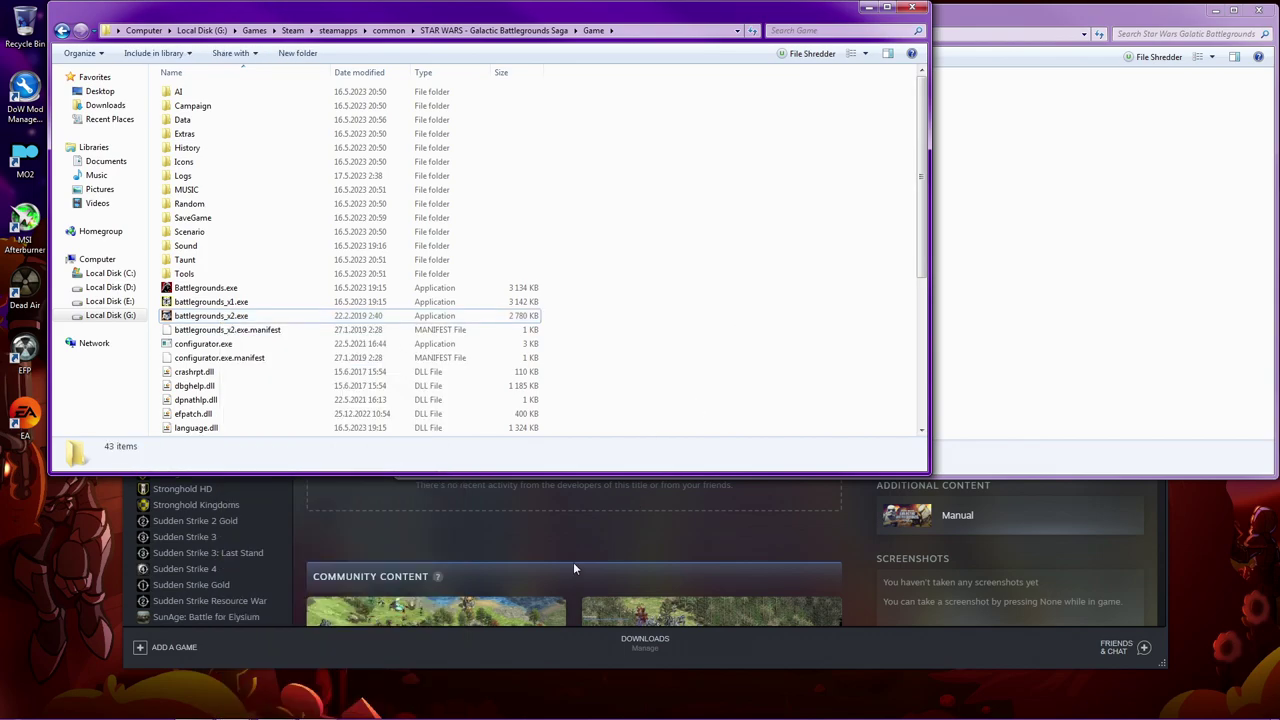
# - Switch to Steam and review the Galactic Battlegrounds Saga launch options through the battlegrounds_x2.exe path and %command%, closing the properties and minimizing Steam
pyautogui.click(574, 555)
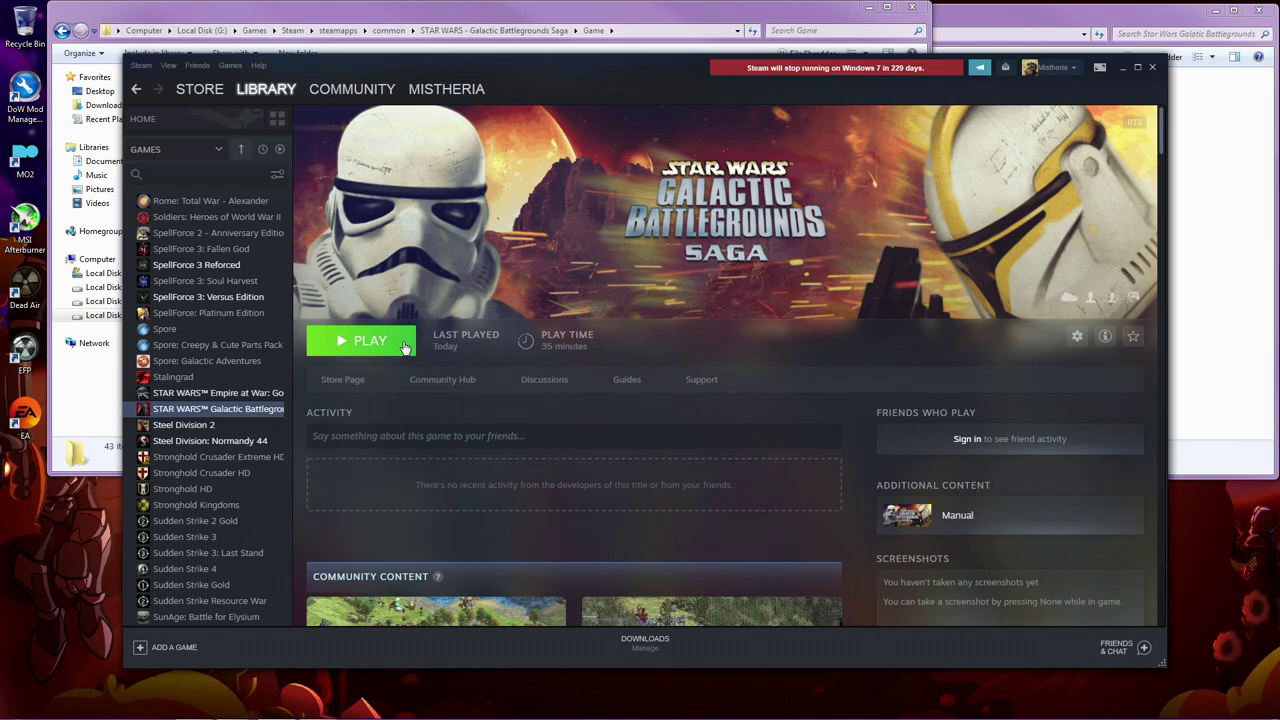
pyautogui.click(1077, 336)
pyautogui.click(1075, 428)
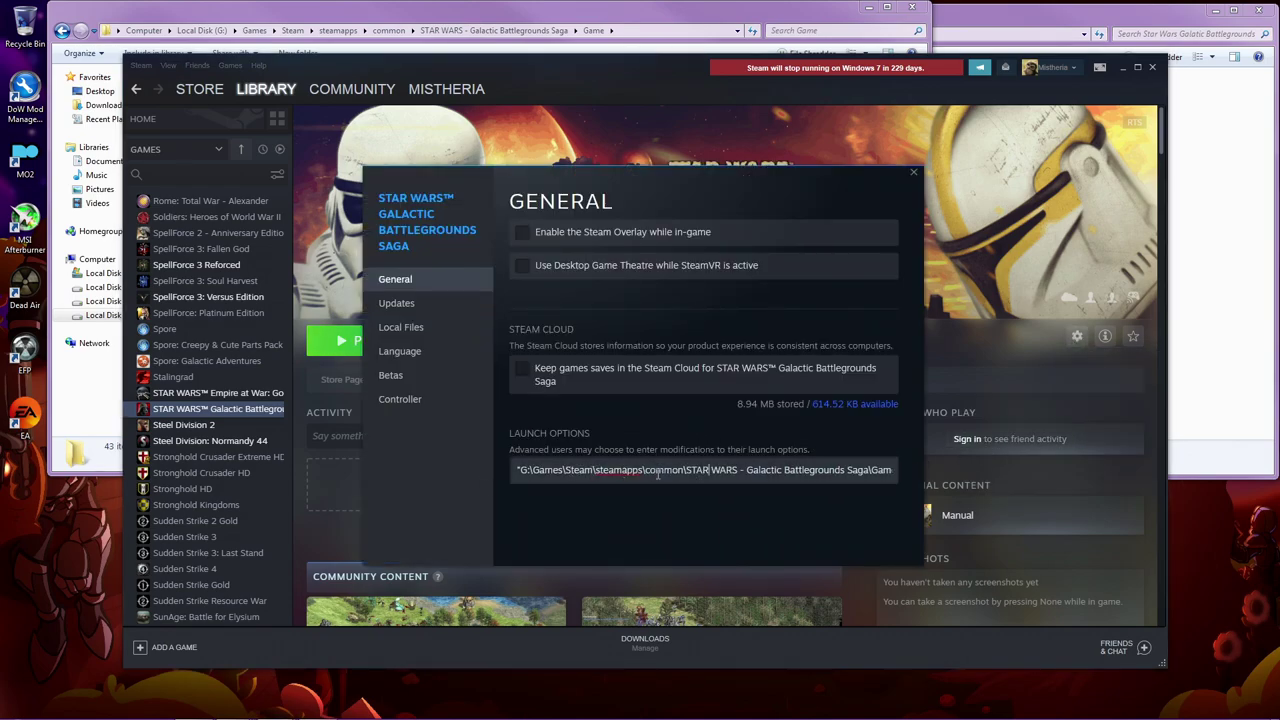
pyautogui.press('Right')
pyautogui.press('Right')
pyautogui.press('Right')
pyautogui.press('Right')
pyautogui.press('Right')
pyautogui.press('Right')
pyautogui.press('Right')
pyautogui.press('Right')
pyautogui.press('Right')
pyautogui.press('Right')
pyautogui.press('Right')
pyautogui.press('Right')
pyautogui.press('Right')
pyautogui.press('Right')
pyautogui.press('Right')
pyautogui.press('Right')
pyautogui.press('Right')
pyautogui.press('Right')
pyautogui.press('Right')
pyautogui.press('Right')
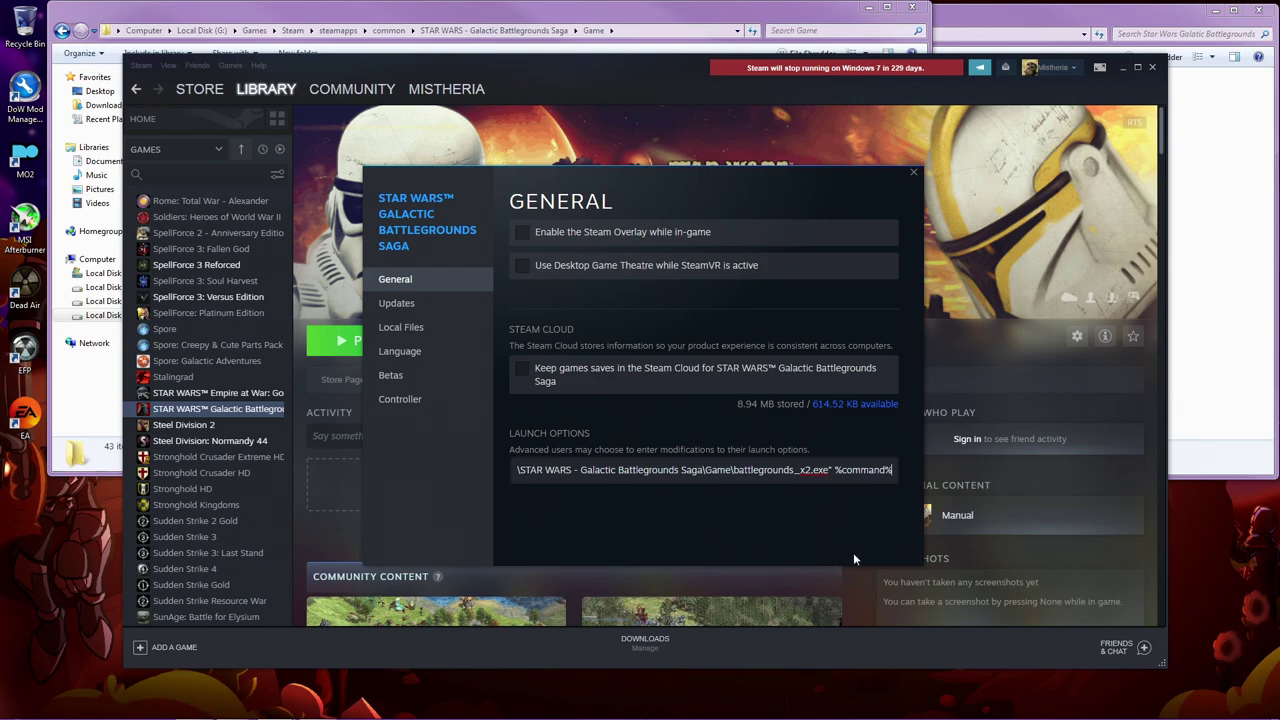
pyautogui.click(913, 173)
pyautogui.click(1124, 69)
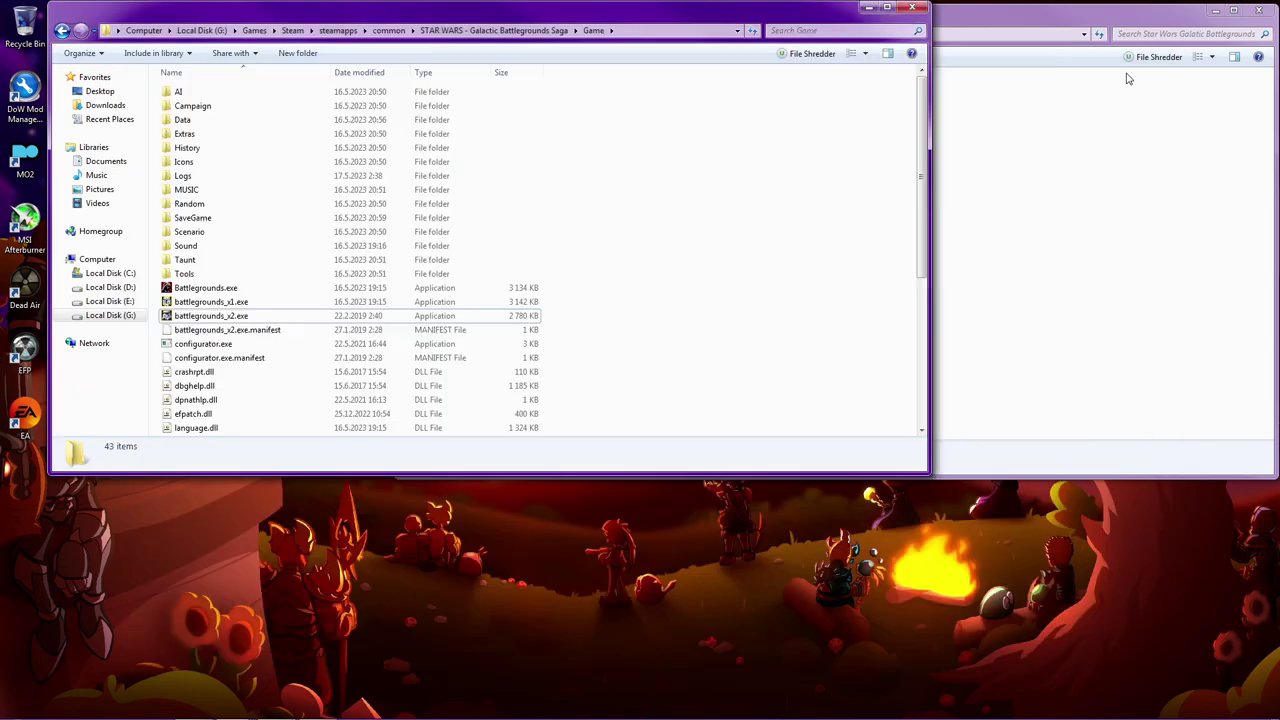
# - Run battlegrounds_x2.exe from the Game folder, view the configurator settings without saving, and launch the Expanding Fronts (x2) version
pyautogui.click(243, 317)
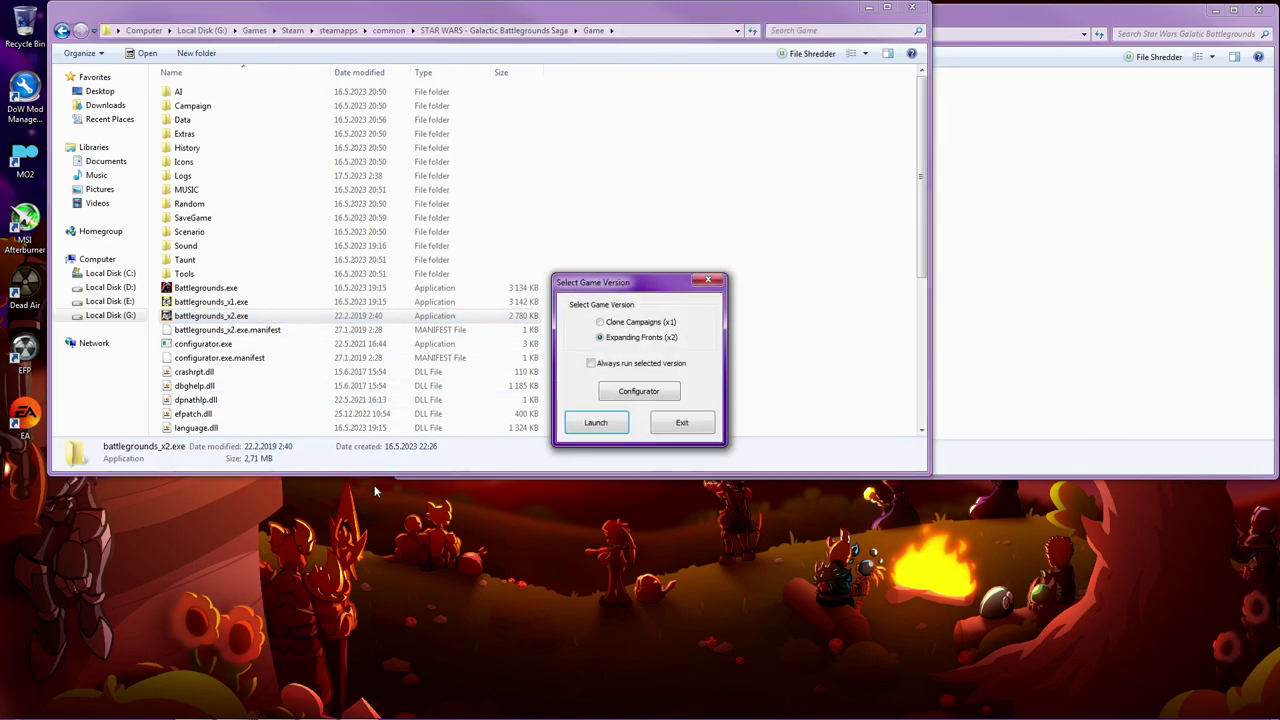
pyautogui.click(639, 391)
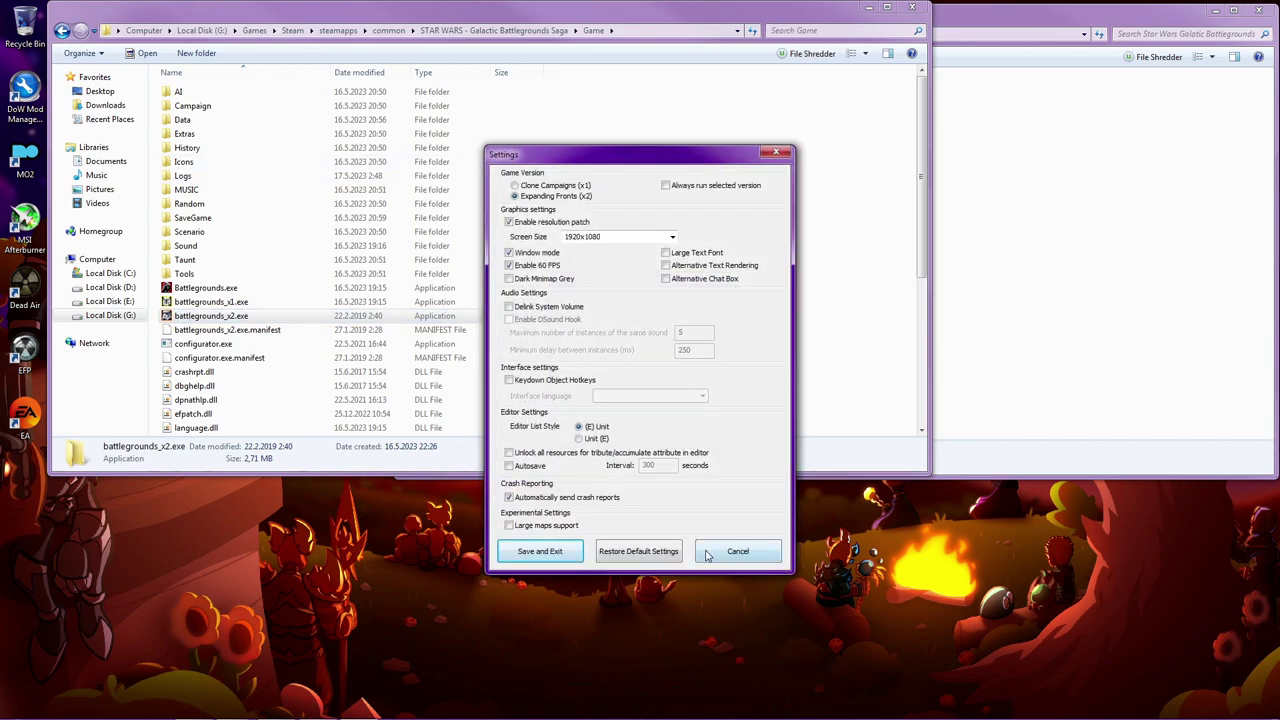
pyautogui.click(775, 155)
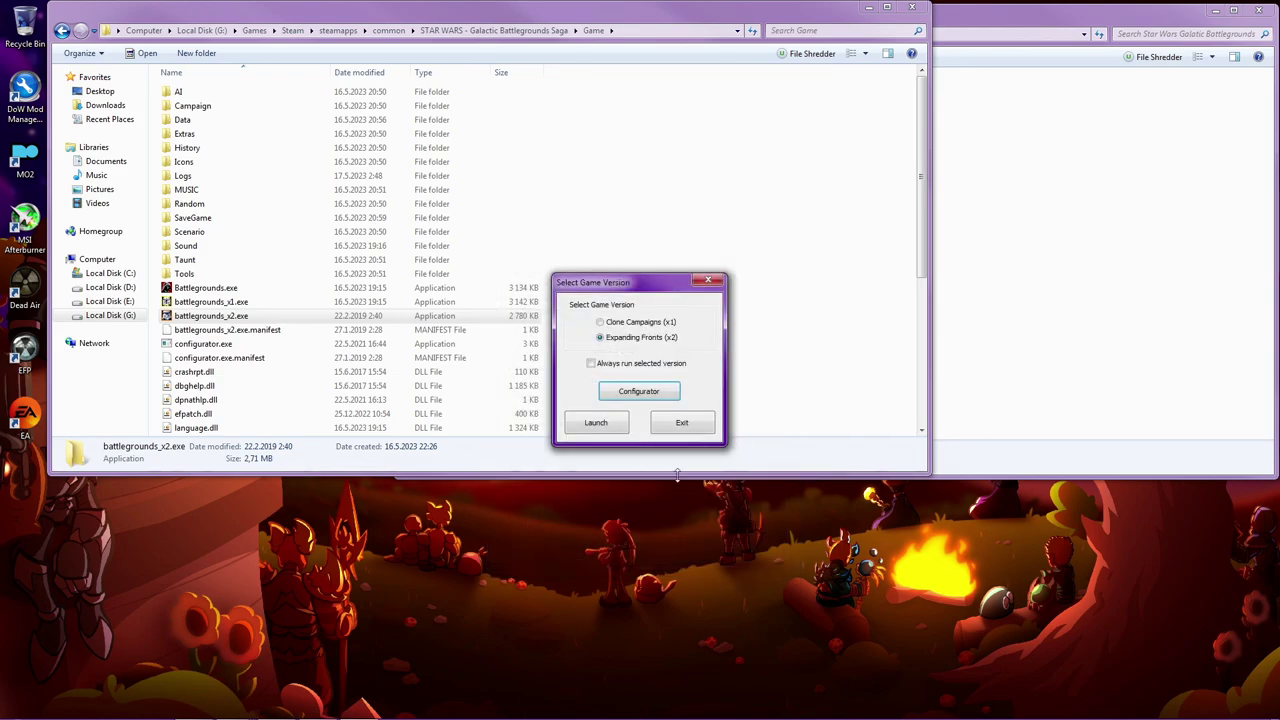
pyautogui.click(592, 425)
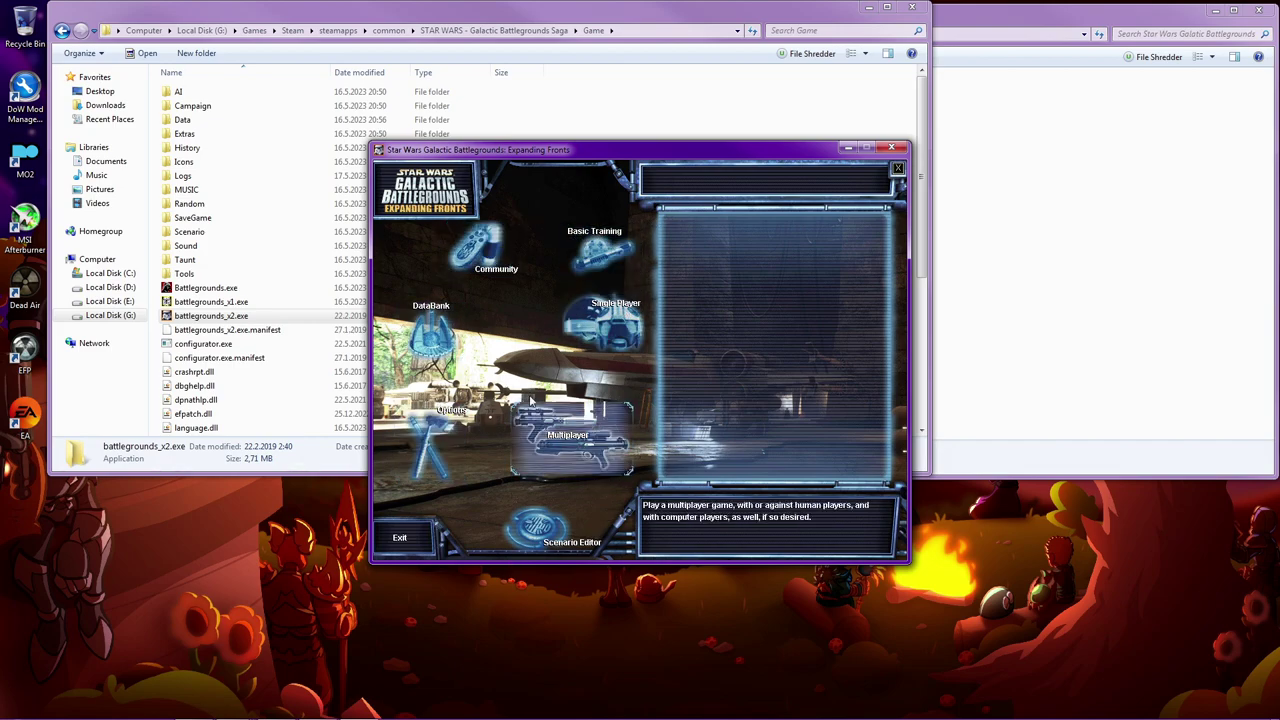
# - Start a new single-player game in Expanding Fronts
pyautogui.click(635, 302)
pyautogui.click(747, 314)
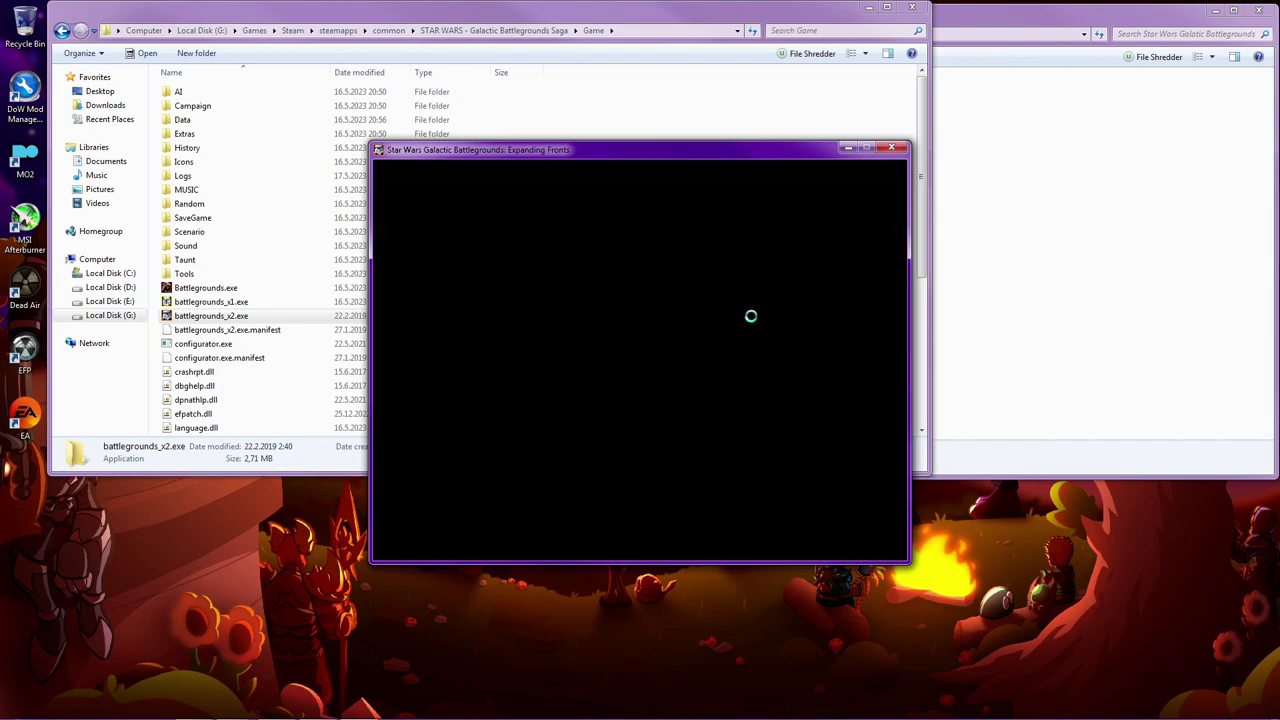
pyautogui.click(449, 540)
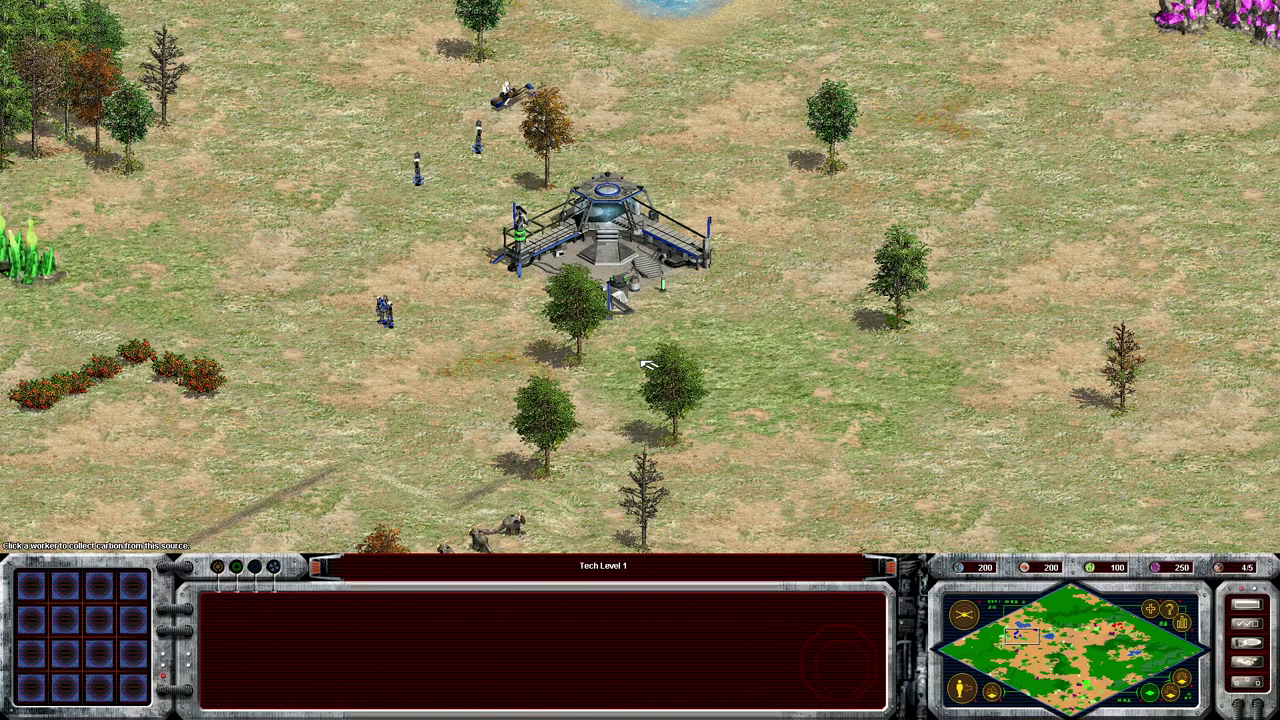
# - Select the workers and scout near the blue Command Center and send them west of it
pyautogui.scroll(3, 645, 365)
pyautogui.scroll(-5, 700, 320)
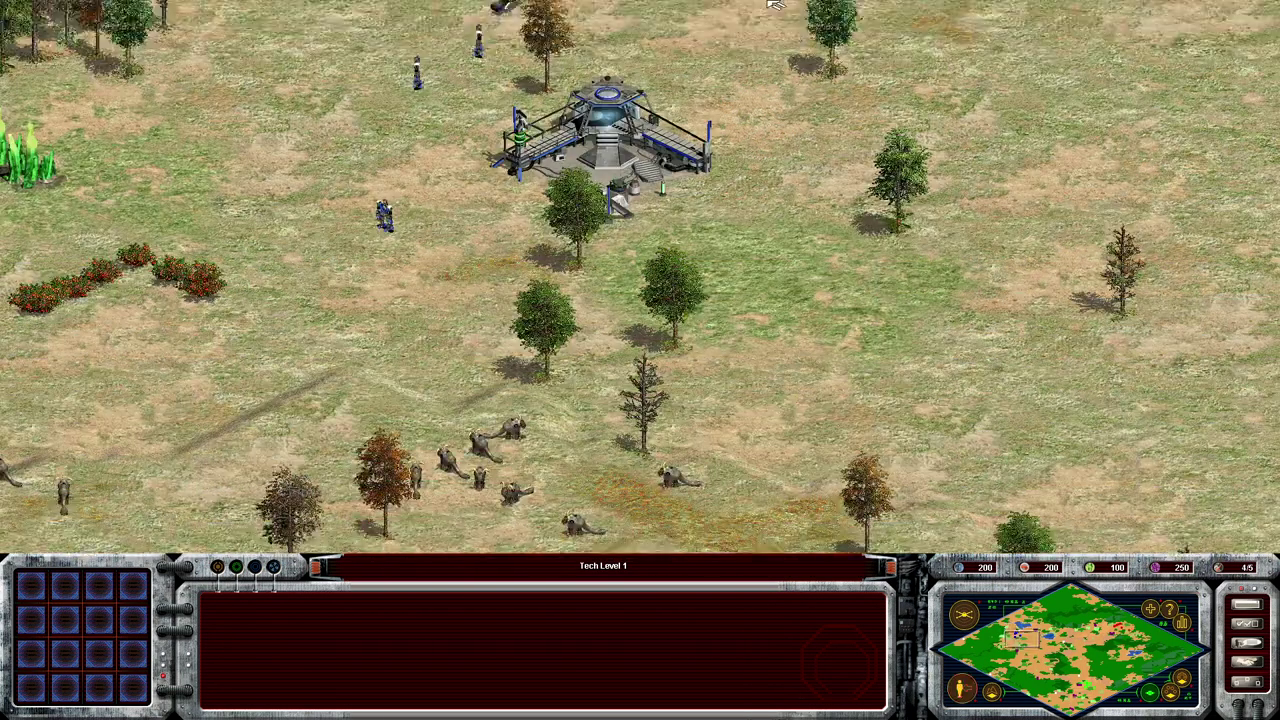
pyautogui.scroll(4, 745, 278)
pyautogui.moveTo(470, 210); pyautogui.dragTo(260, 460)
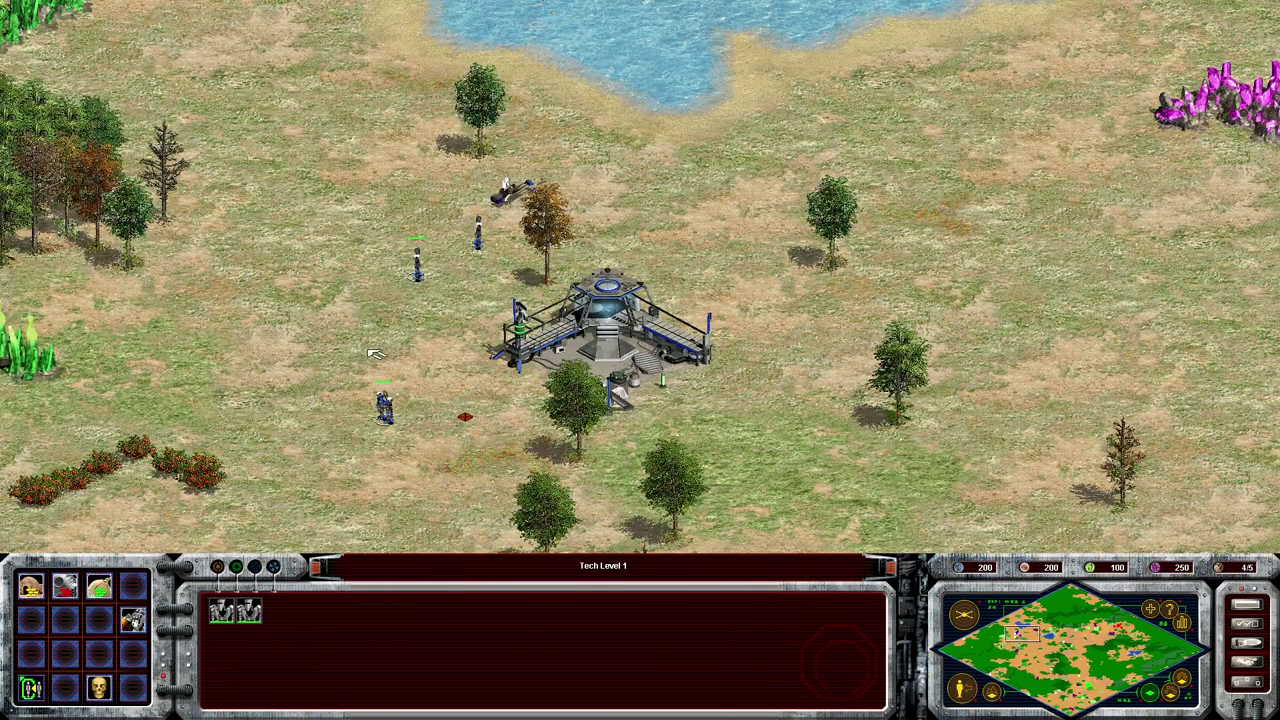
pyautogui.rightClick(398, 358)
pyautogui.moveTo(530, 175); pyautogui.dragTo(370, 290)
pyautogui.rightClick(248, 307)
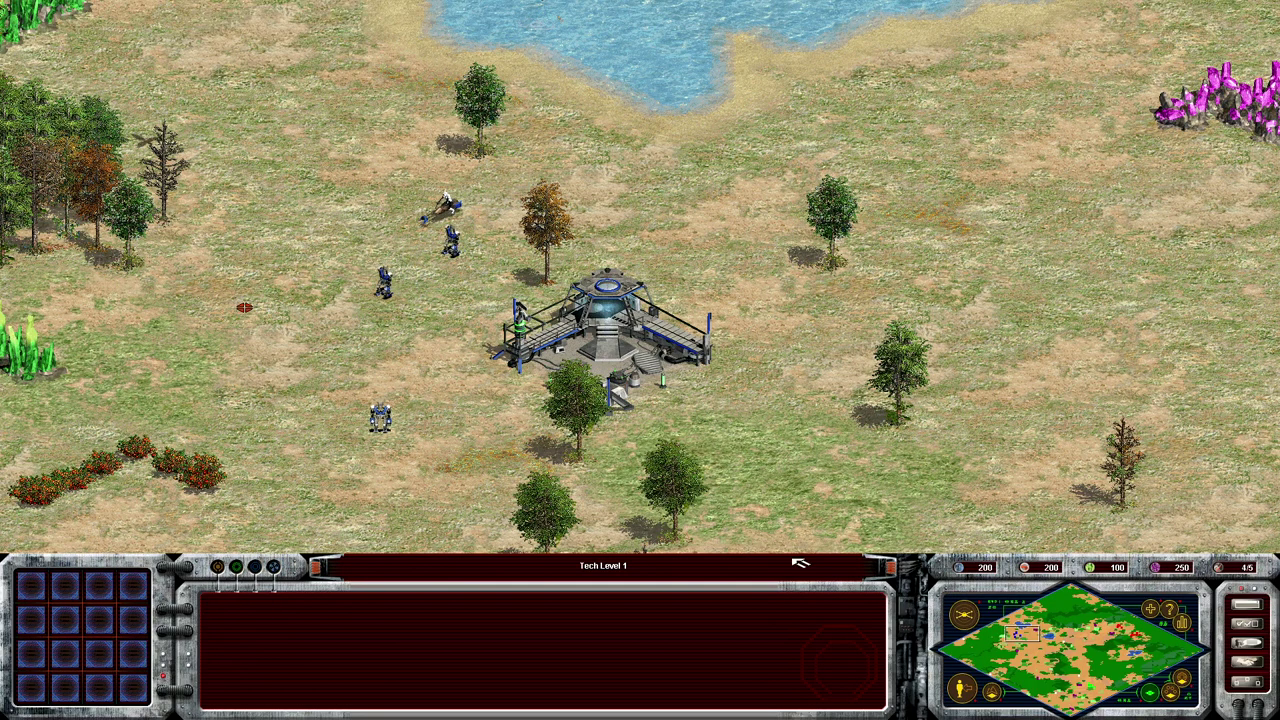
# - Examine the red and green opponents' bases across the map and return the view to the blue Command Center
pyautogui.click(1131, 636)
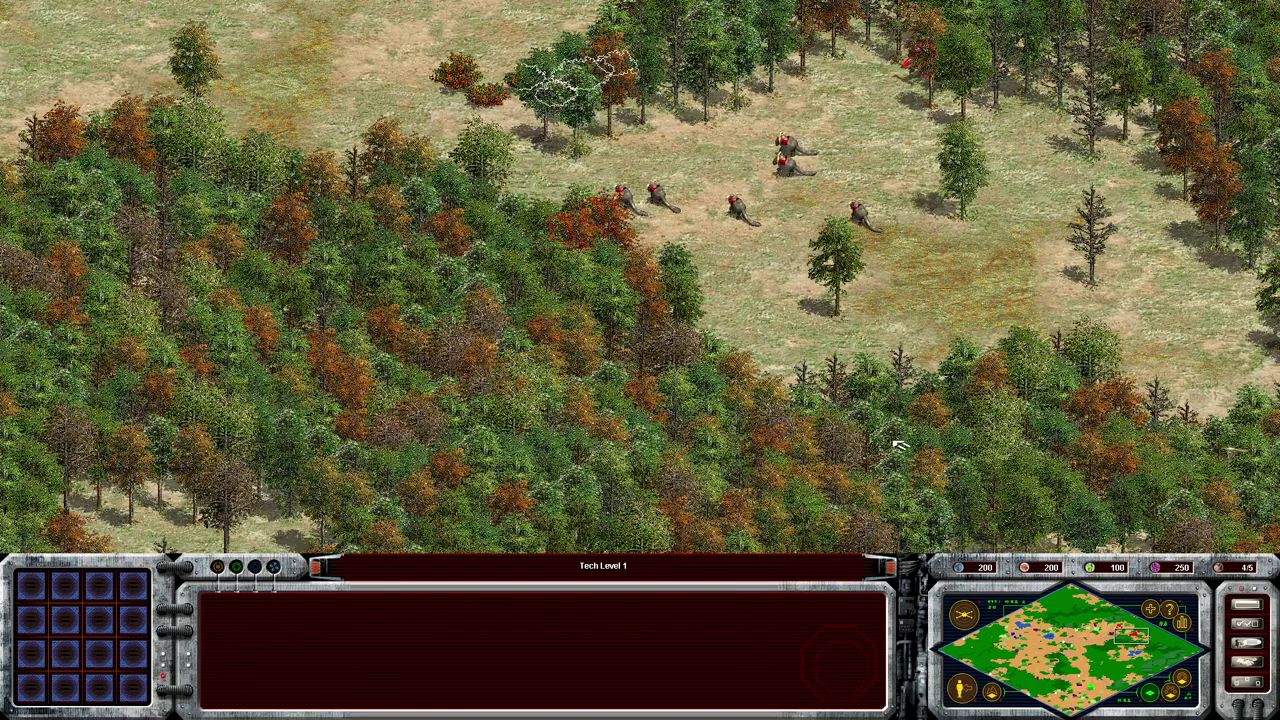
pyautogui.press('h')
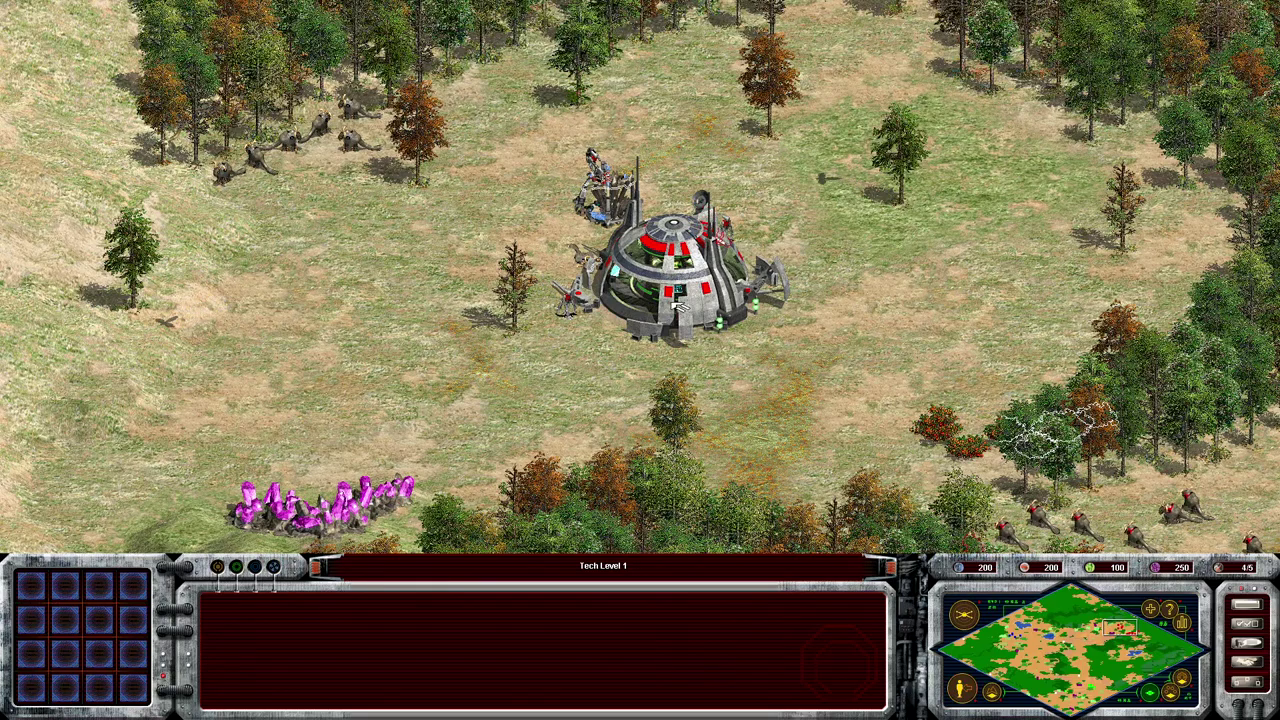
pyautogui.click(812, 420)
pyautogui.press('Home')
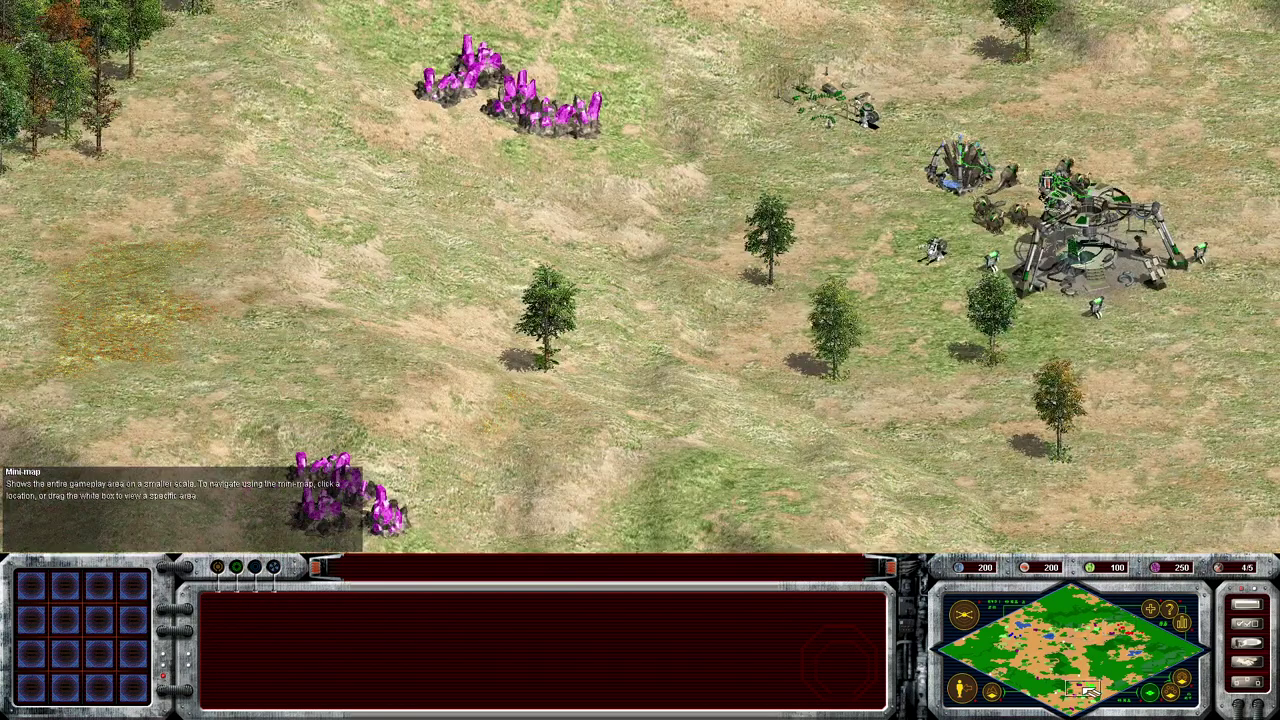
pyautogui.press('h')
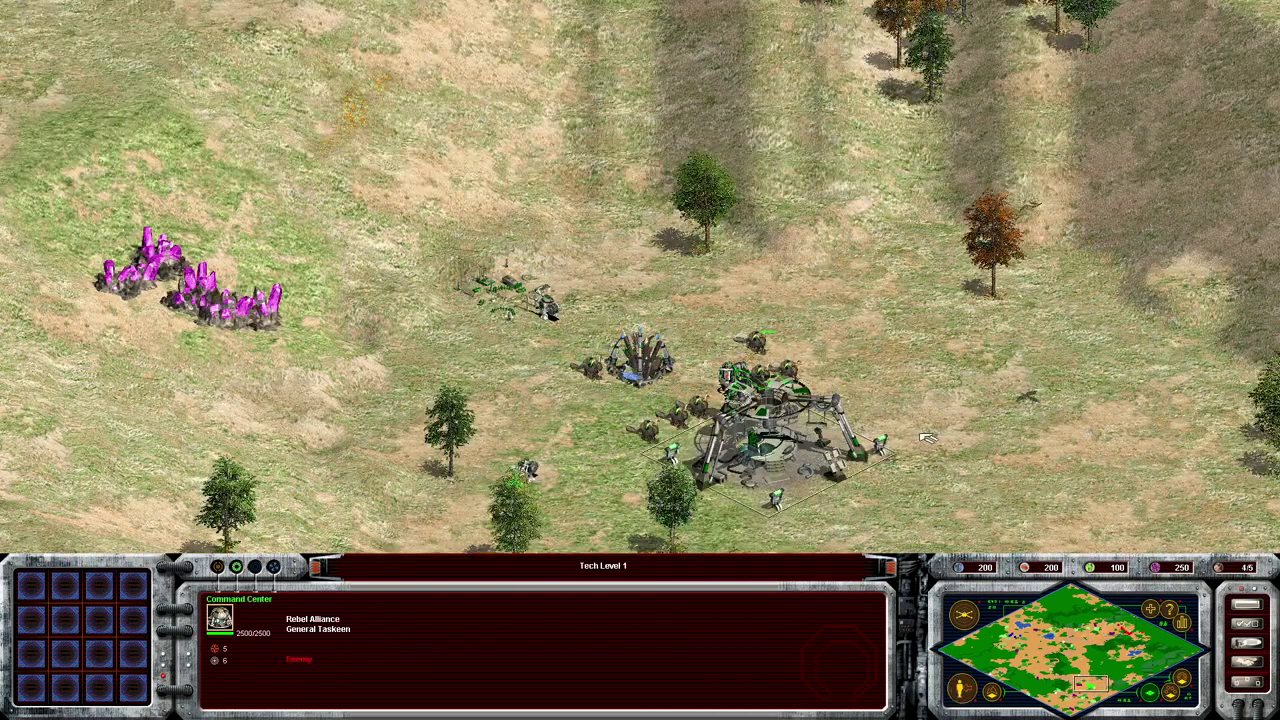
pyautogui.click(955, 420)
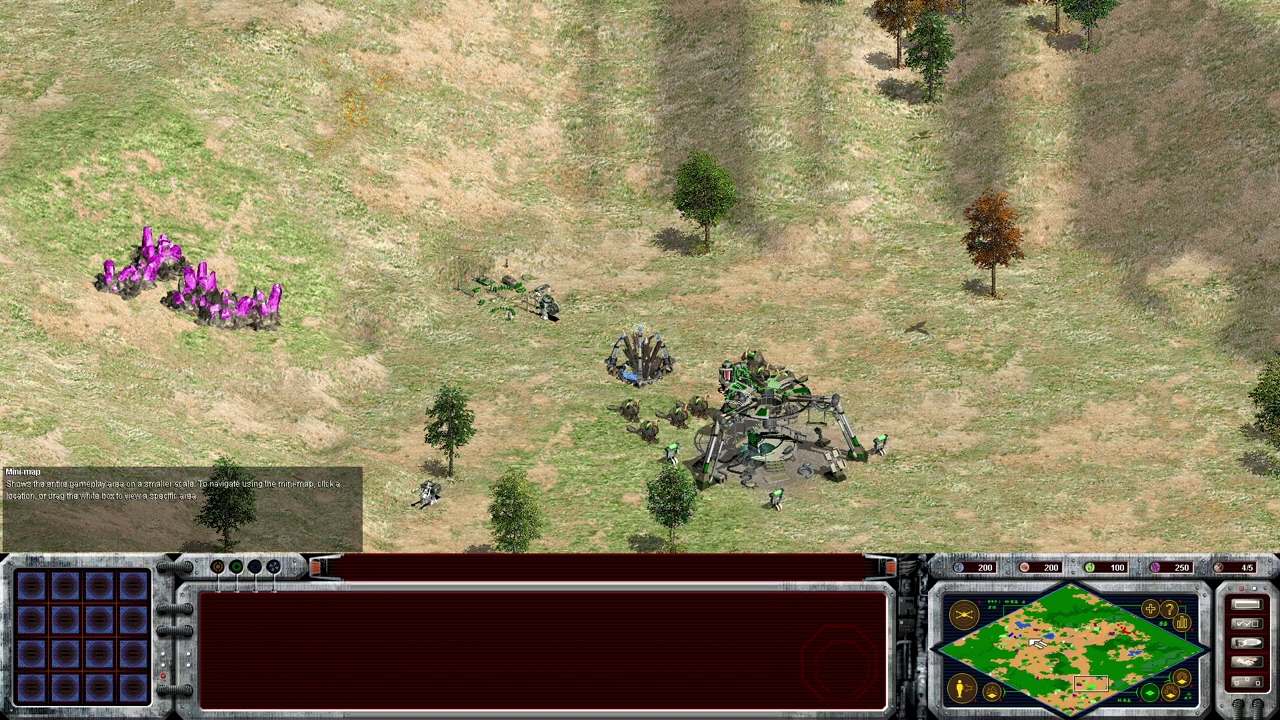
pyautogui.click(1023, 641)
pyautogui.moveTo(1023, 641); pyautogui.dragTo(1022, 633)
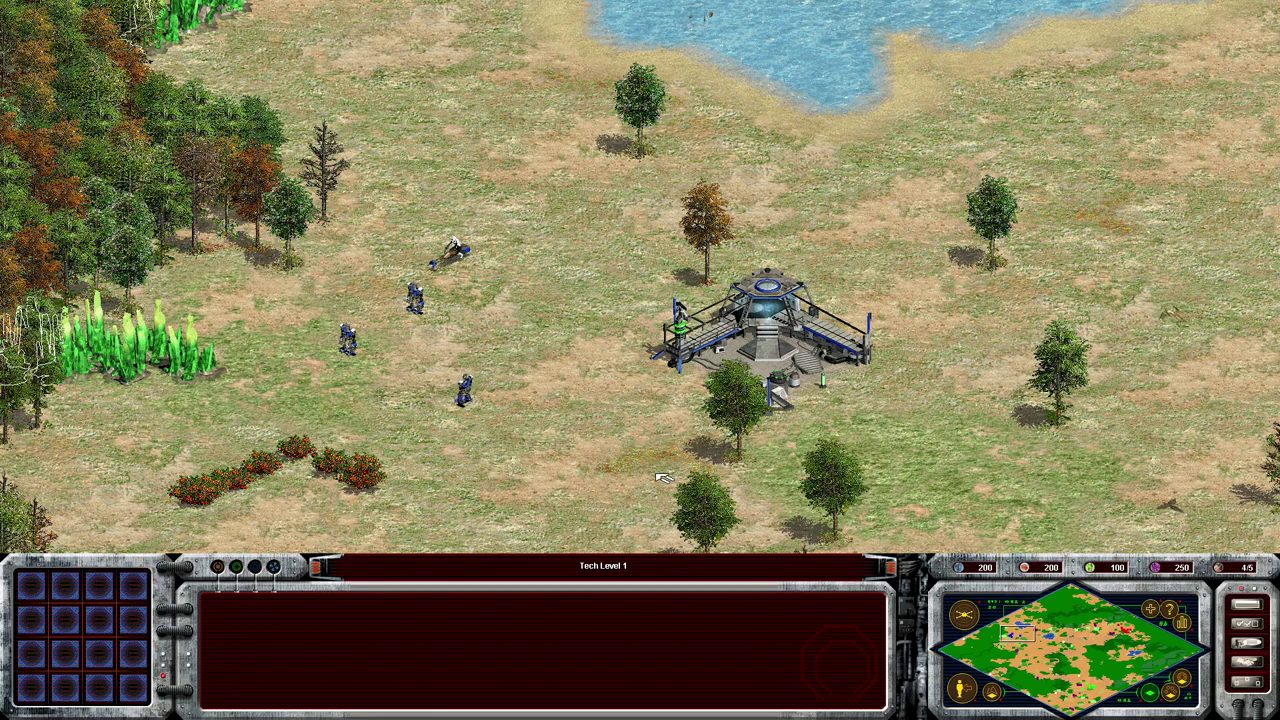
pyautogui.press('h')
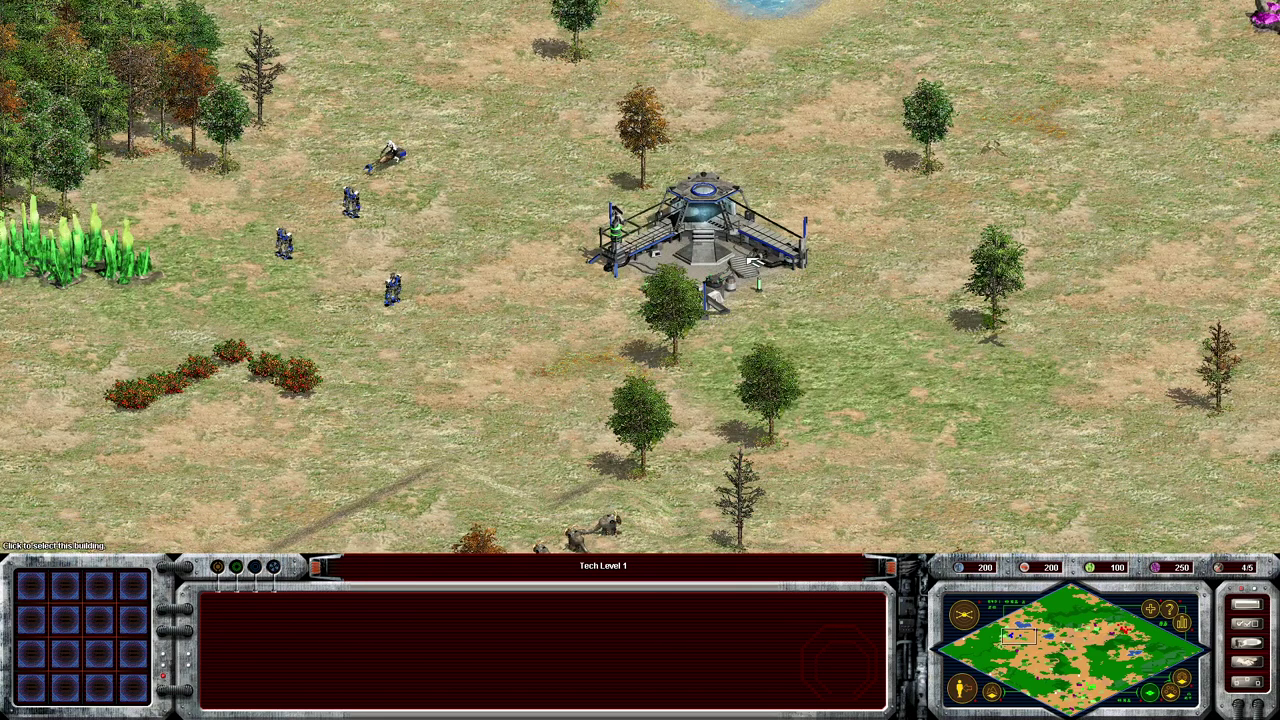
pyautogui.click(560, 347)
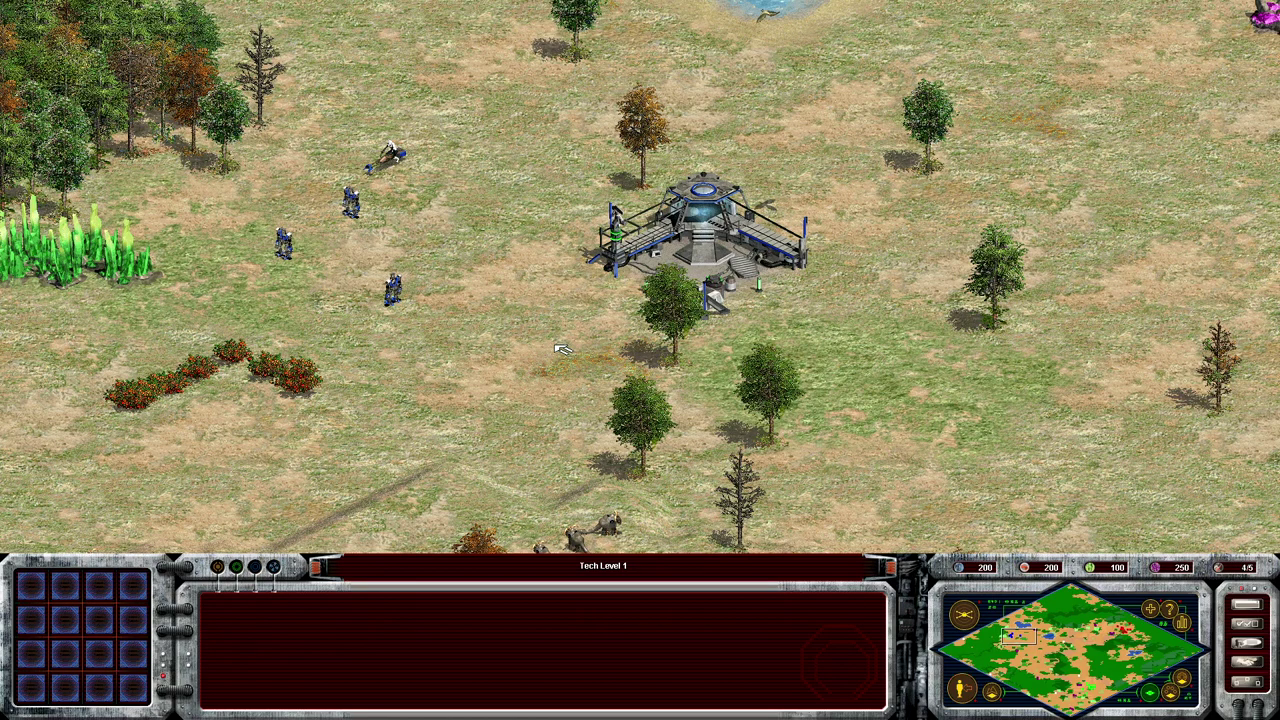
# - Quit the current match, confirm it, and exit Expanding Fronts back to the Game folder
pyautogui.click(1240, 603)
pyautogui.click(645, 268)
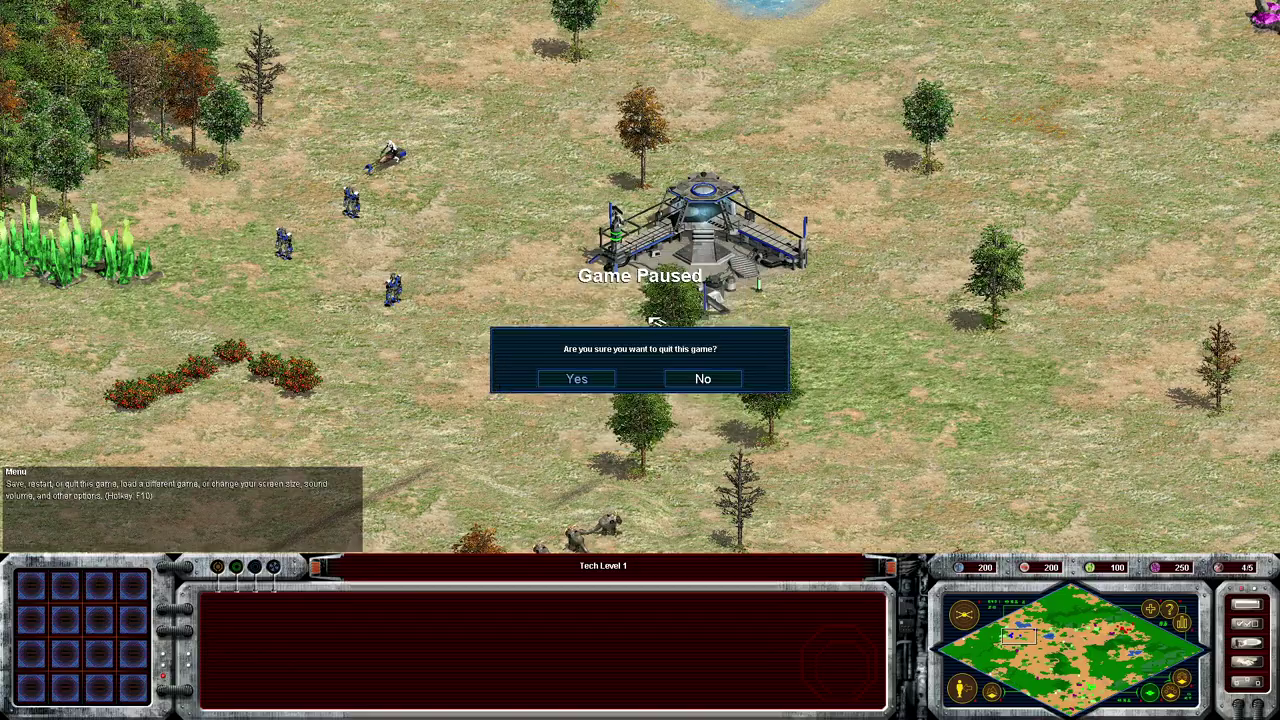
pyautogui.click(592, 380)
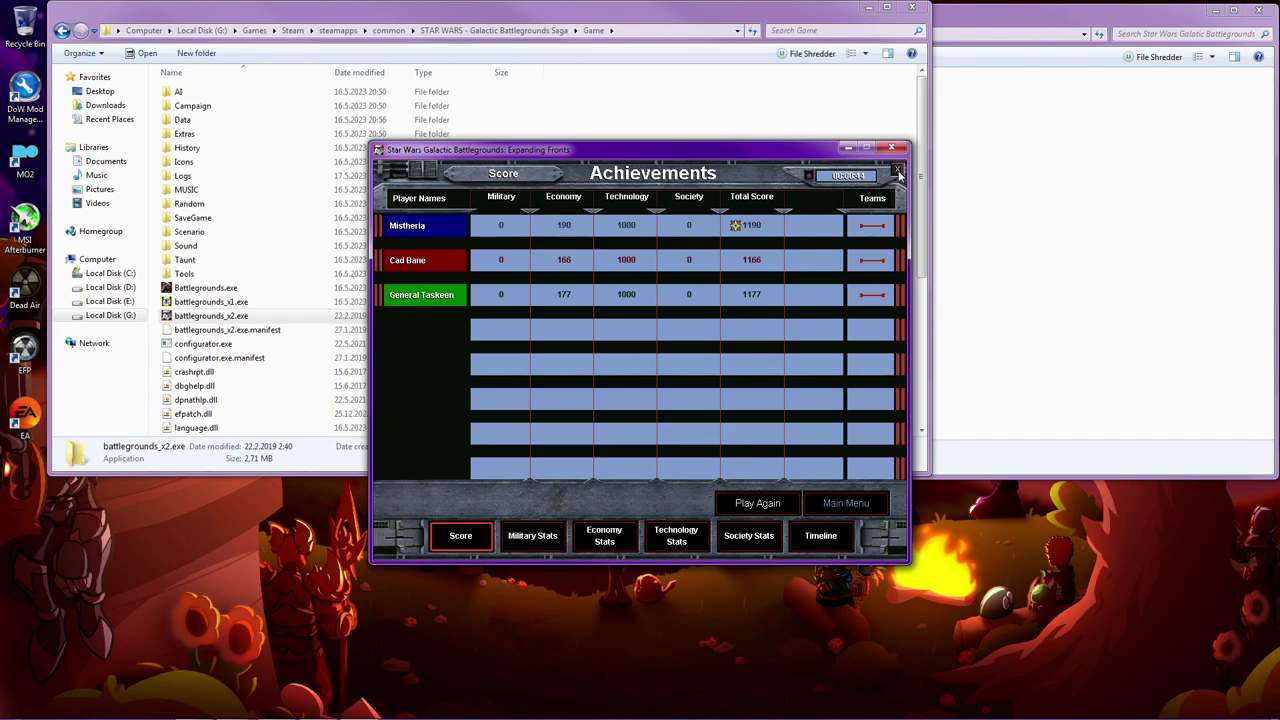
pyautogui.click(898, 173)
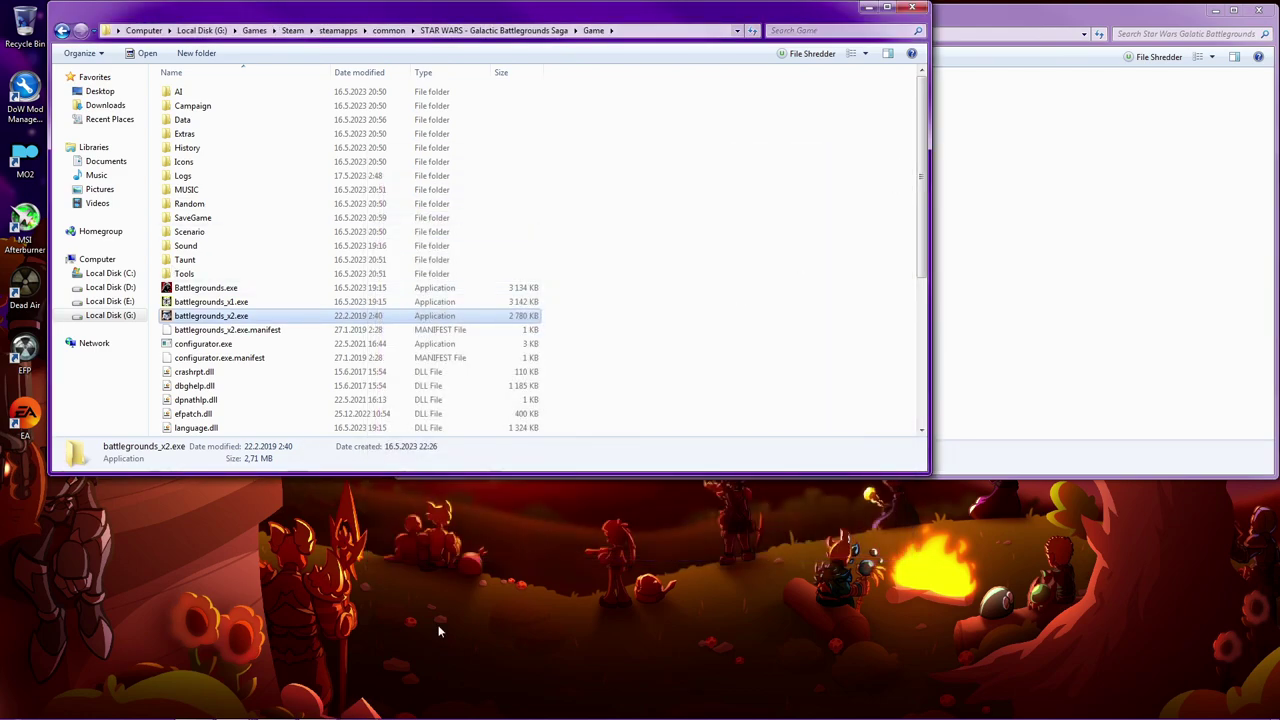
pyautogui.click(645, 390)
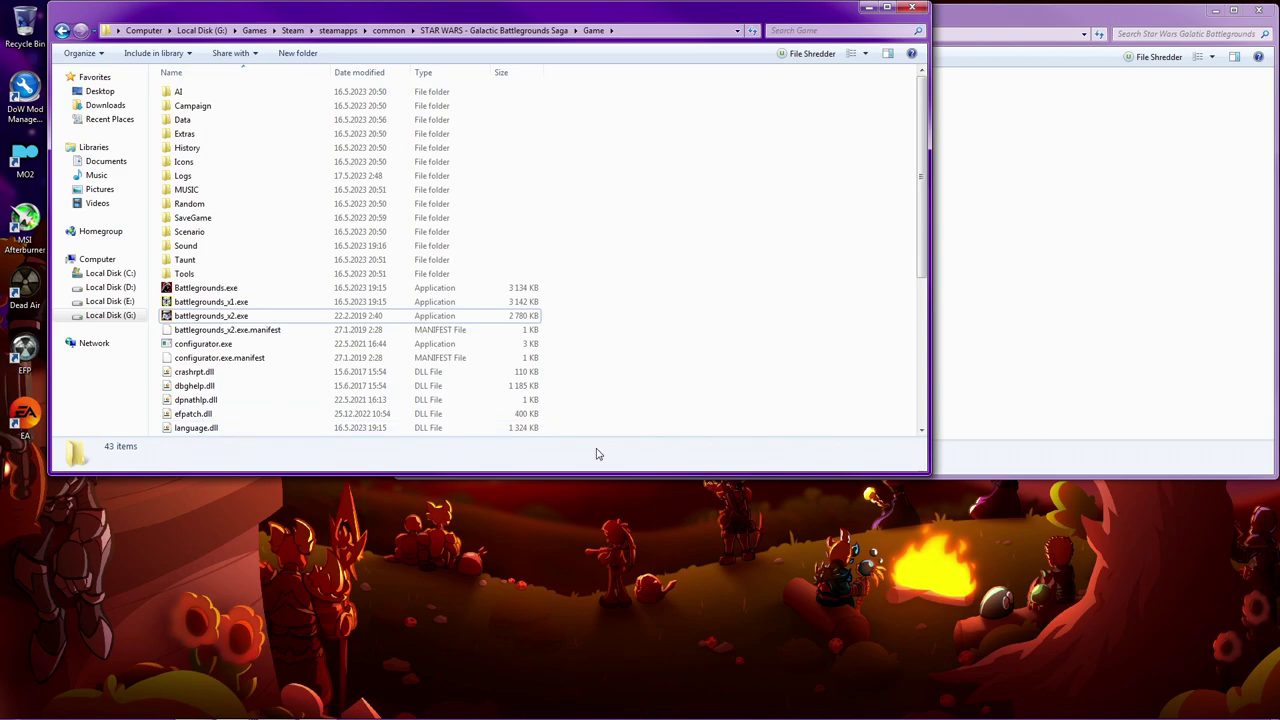